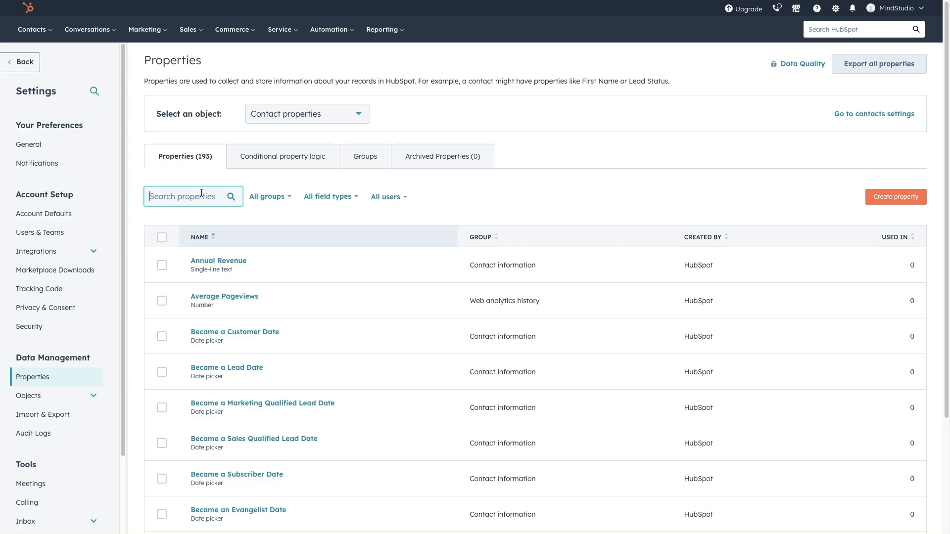
# - Search the contact properties for "transcript", then open the record of the second contact in the contacts list
pyautogui.write('transcript')
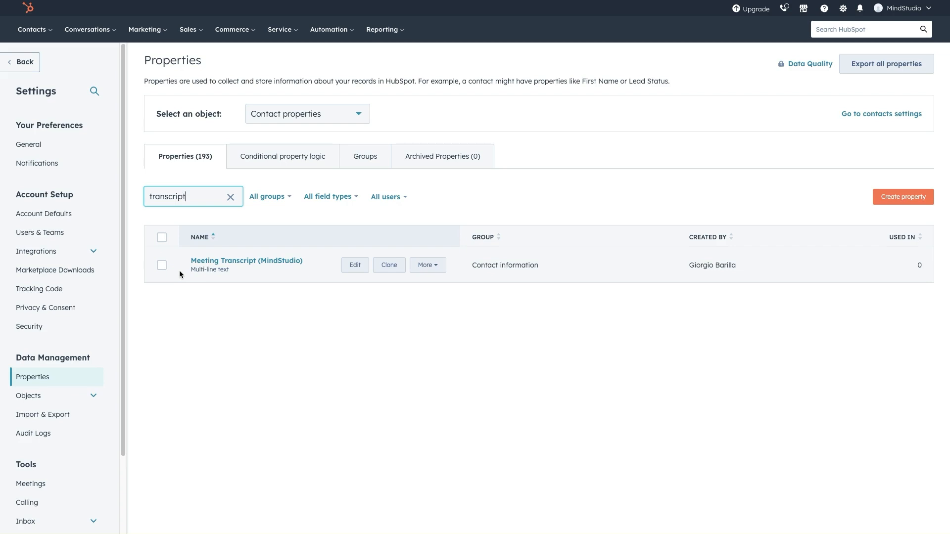
pyautogui.click(40, 32)
pyautogui.click(35, 55)
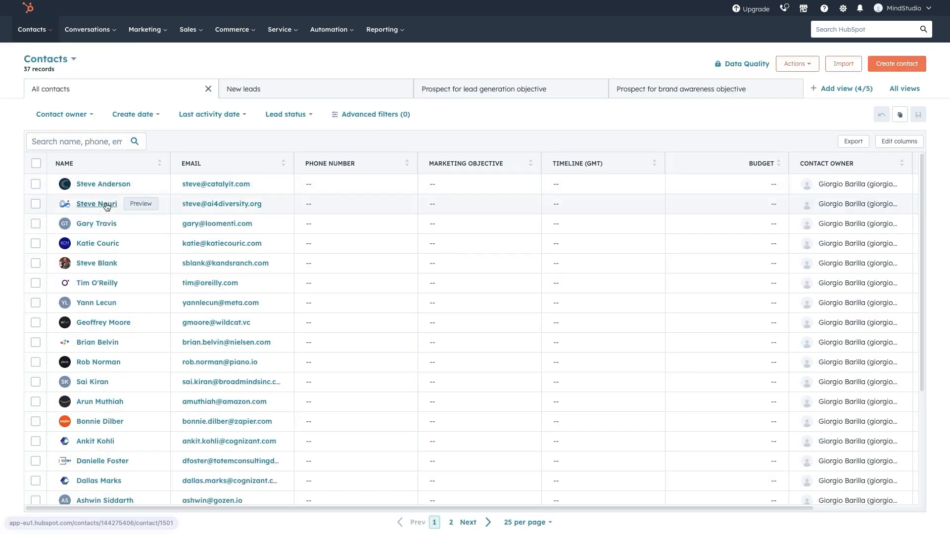
pyautogui.click(97, 204)
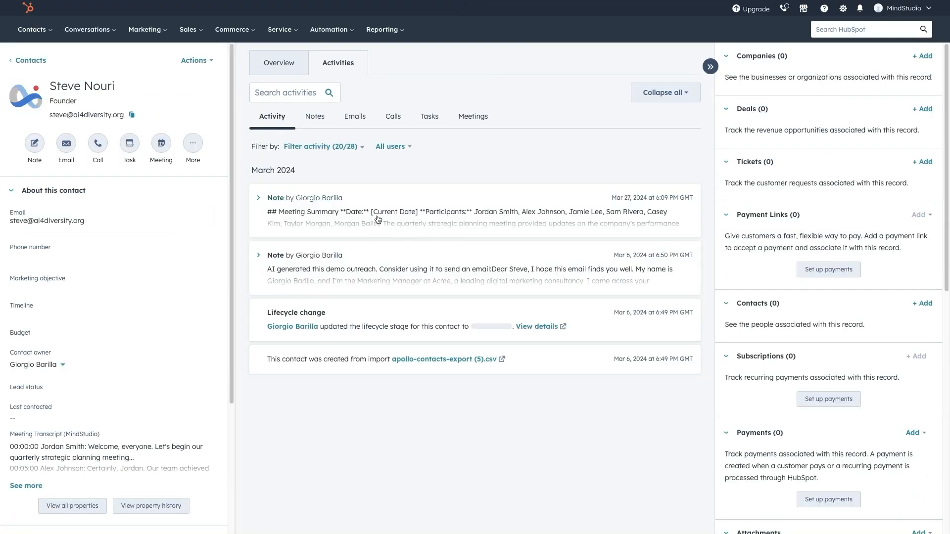
# - Expand the contact's newest meeting summary note and the full Meeting Transcript (MindStudio) property to review both texts
pyautogui.click(377, 223)
pyautogui.click(462, 251)
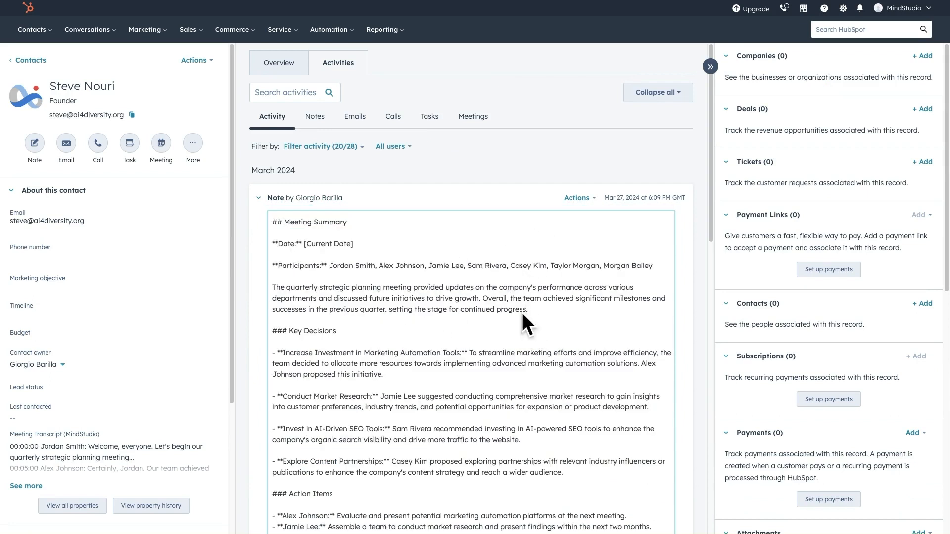
pyautogui.scroll(-3, 109, 338)
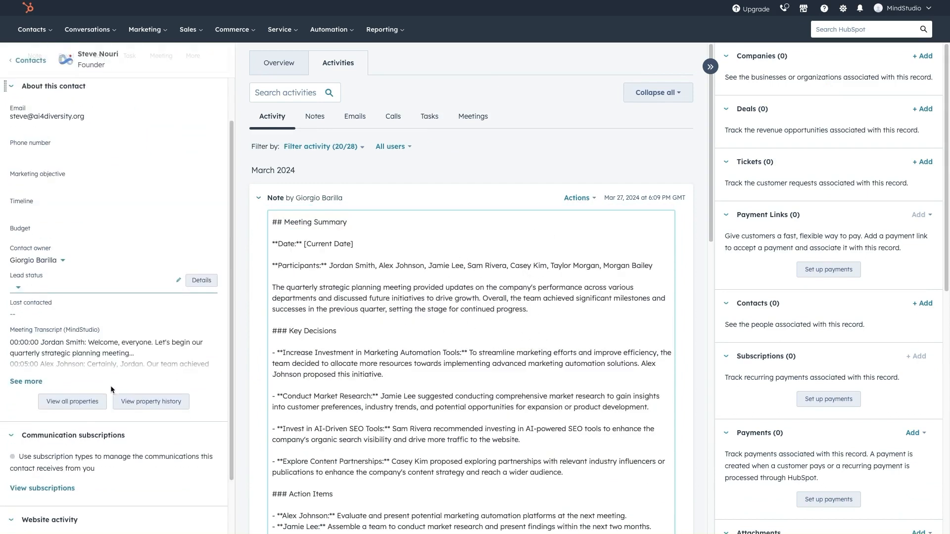
pyautogui.click(92, 364)
pyautogui.scroll(-3, 148, 406)
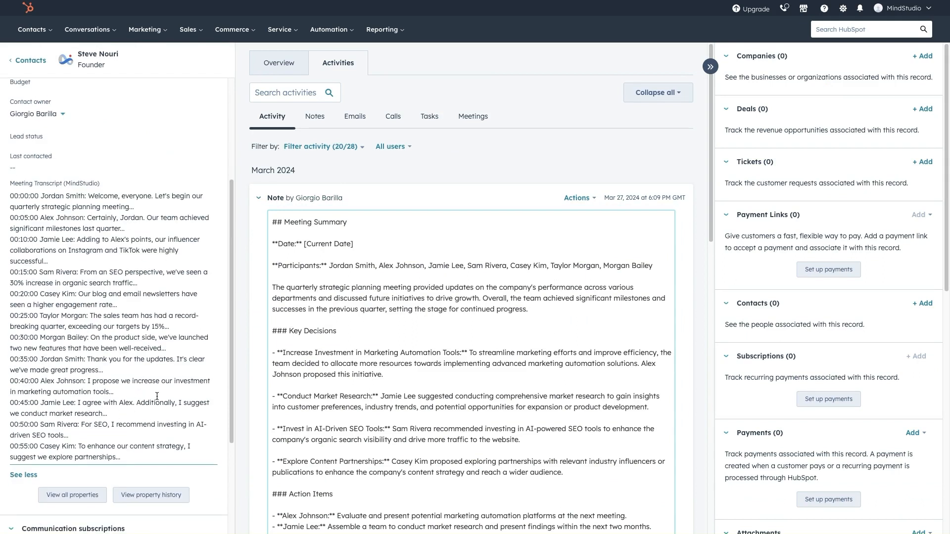
pyautogui.scroll(5, 157, 396)
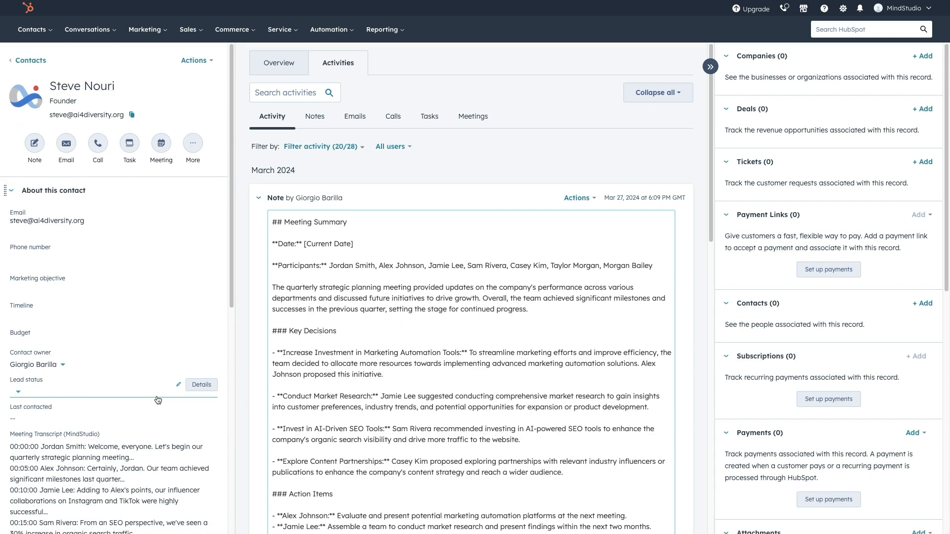
# - Leave the contact record and return to the Properties page in the account settings
pyautogui.click(30, 61)
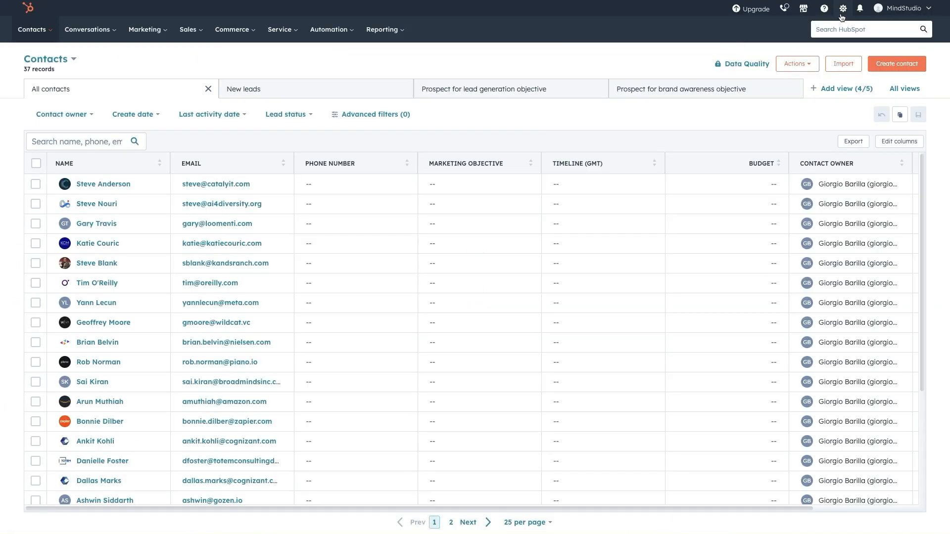
pyautogui.click(842, 9)
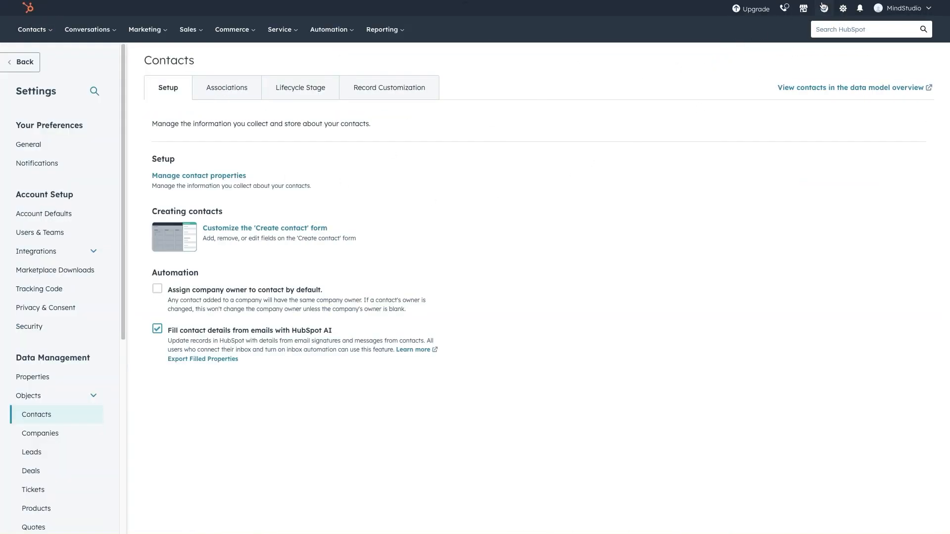
pyautogui.click(79, 375)
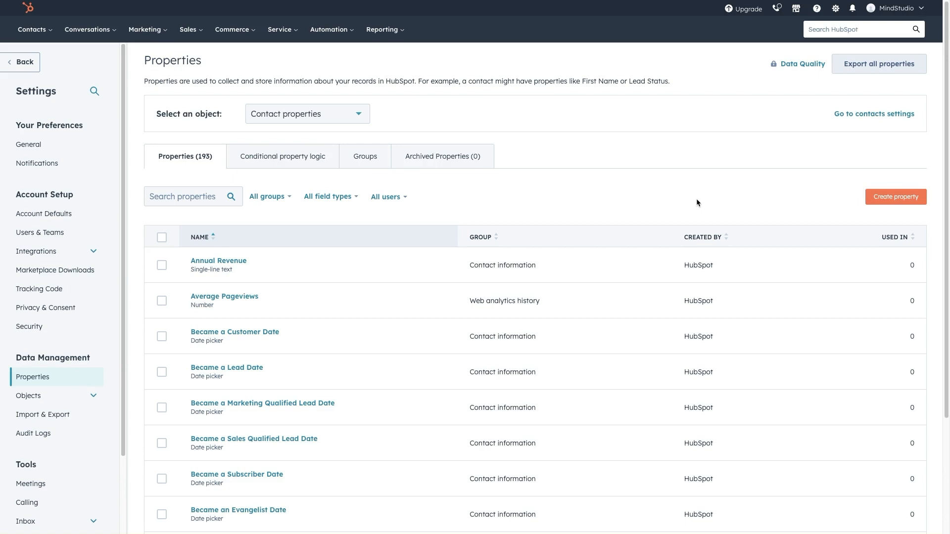
# - Switch to the untitled Zap in Zapier and choose HubSpot as the trigger app
pyautogui.moveTo(21, 201)
pyautogui.click(46, 137)
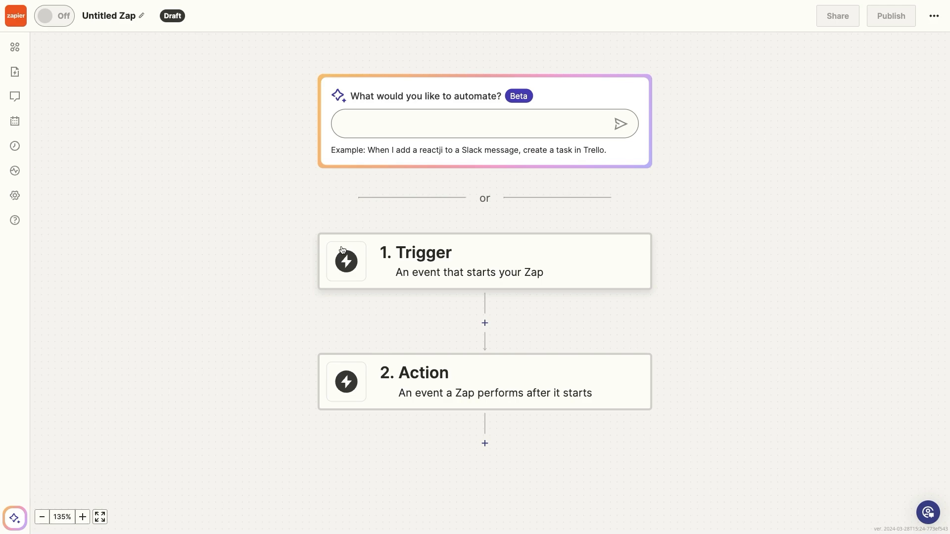
pyautogui.click(342, 249)
pyautogui.write('hubs')
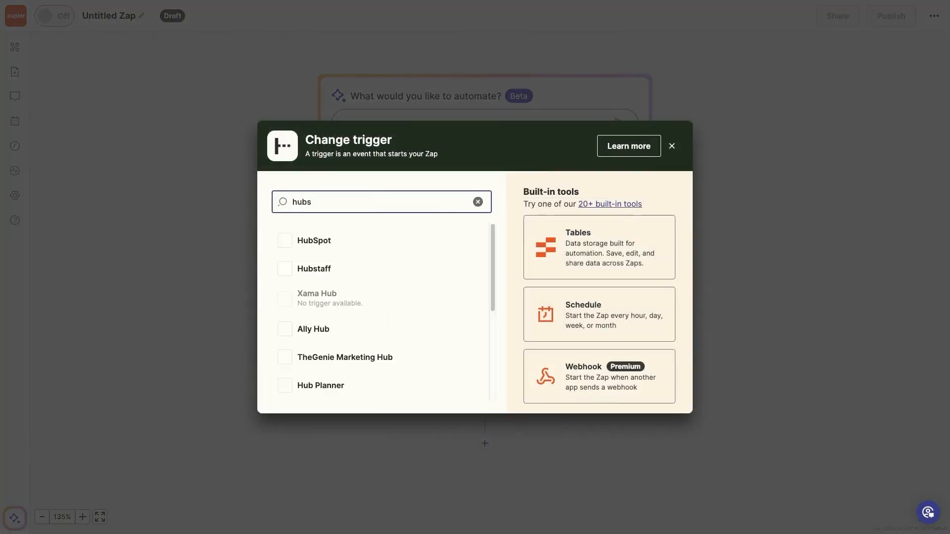
pyautogui.click(354, 237)
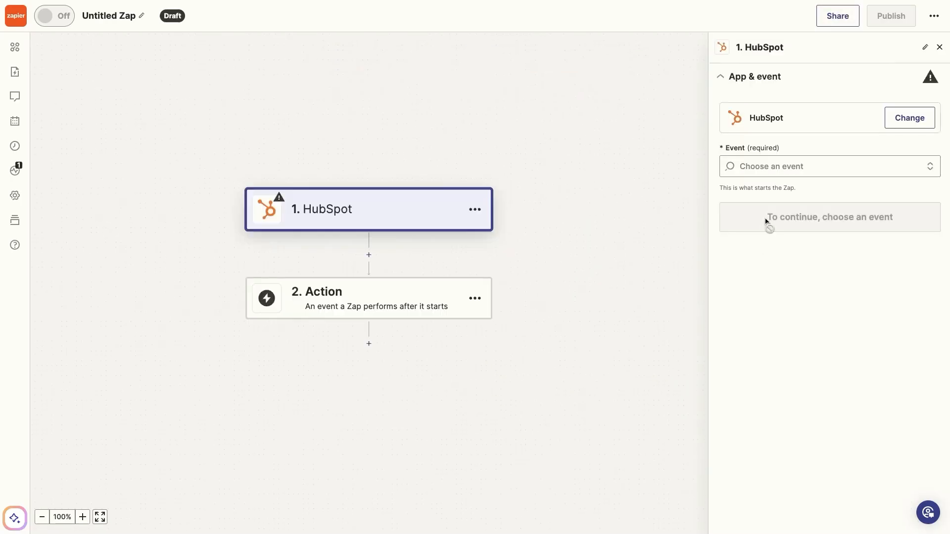
# - Set the trigger event to New Contact Property Change and accept the connected HubSpot account
pyautogui.click(791, 167)
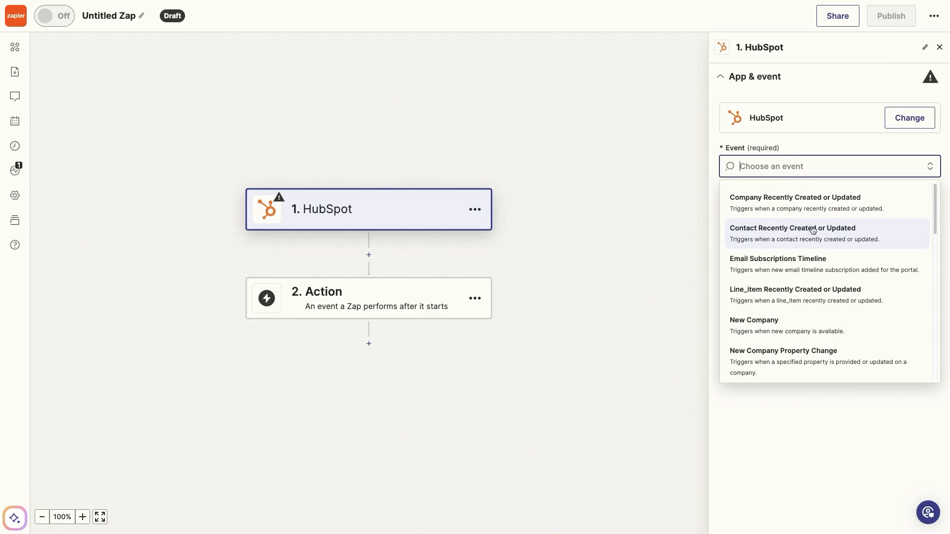
pyautogui.scroll(-3, 812, 230)
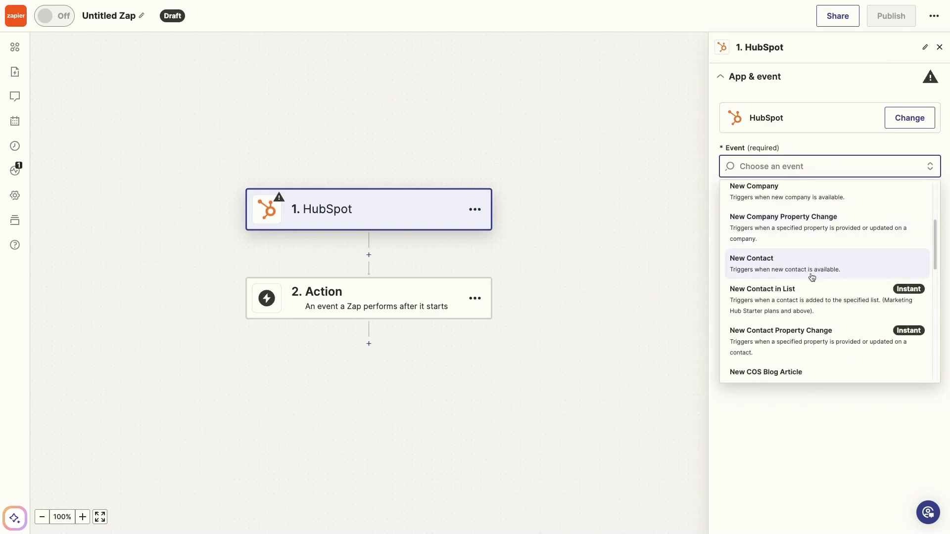
pyautogui.click(861, 348)
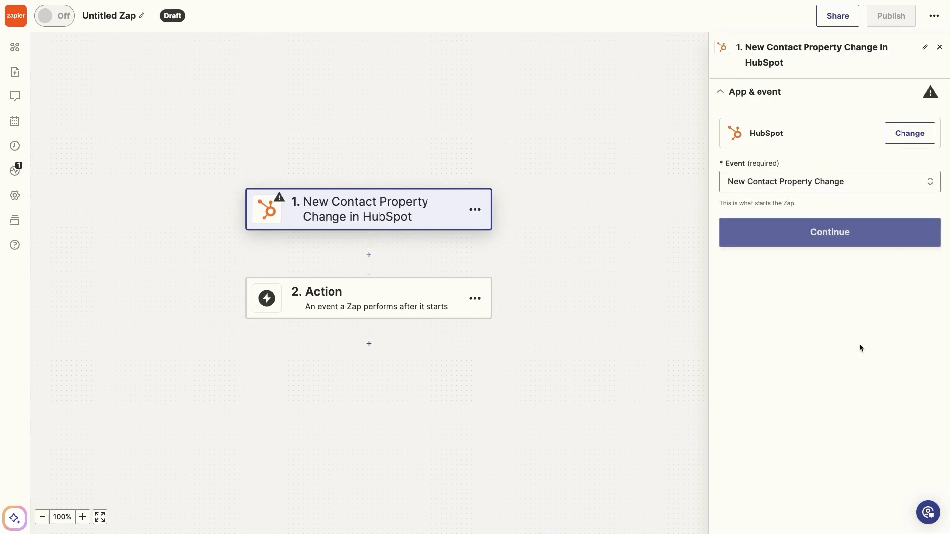
pyautogui.click(854, 239)
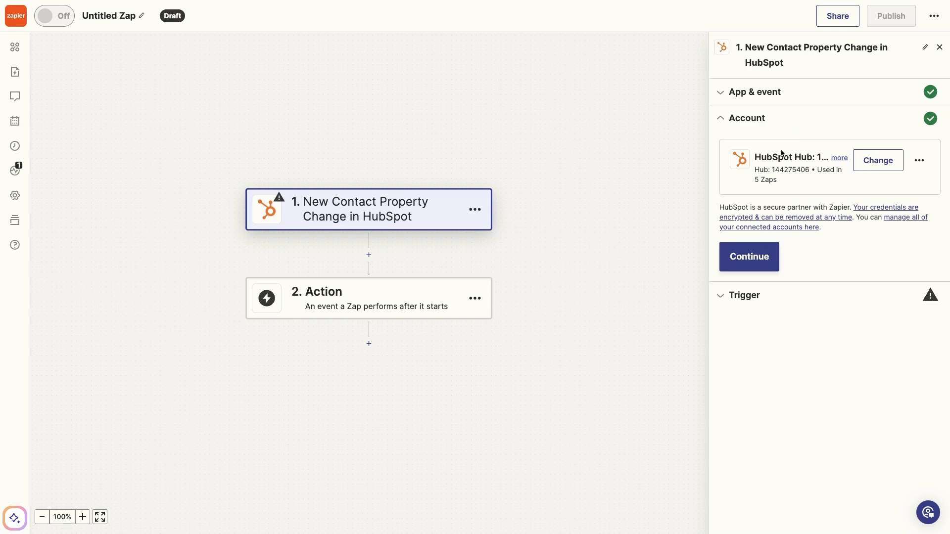
pyautogui.click(762, 251)
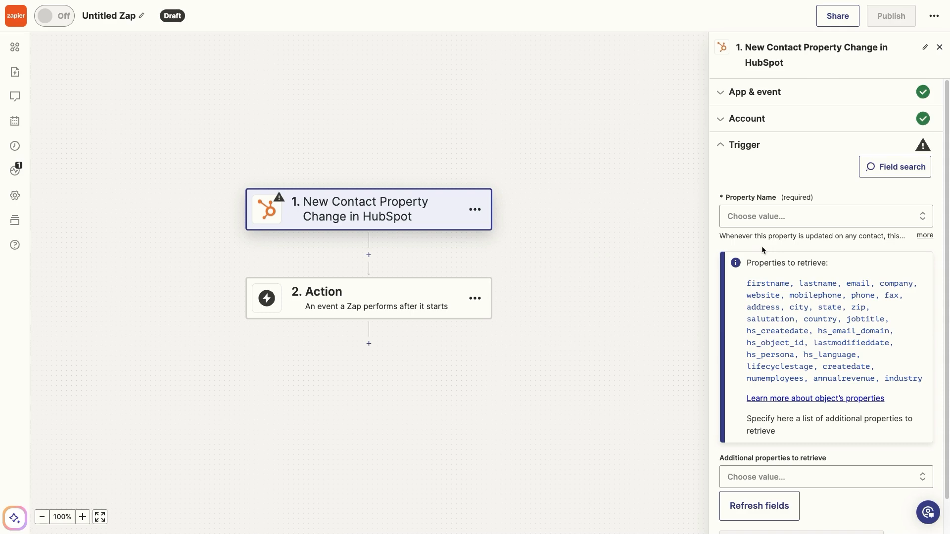
# - Add Contact information: Meeting Transcript (MindStudio) as an additional property for the trigger to retrieve
pyautogui.scroll(-1, 761, 247)
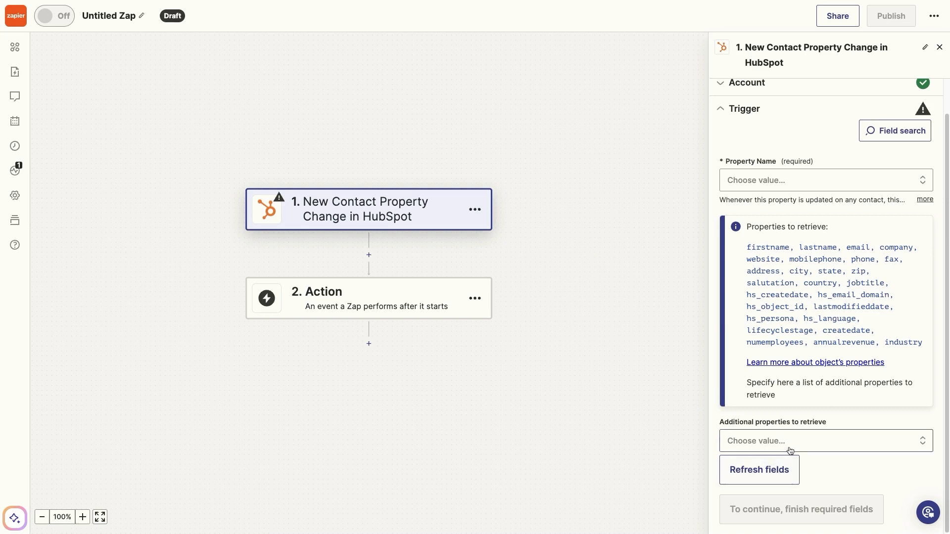
pyautogui.click(793, 444)
pyautogui.write('m')
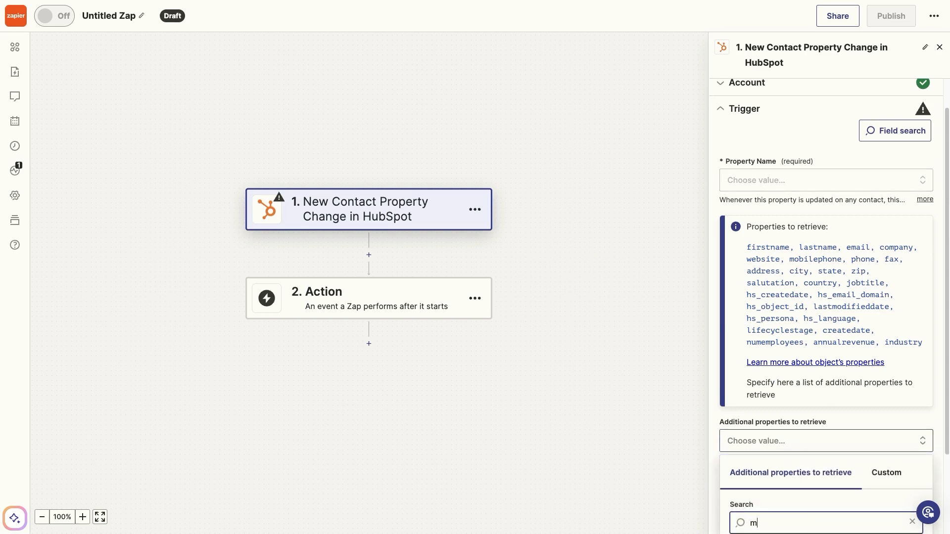
pyautogui.write('indstudio')
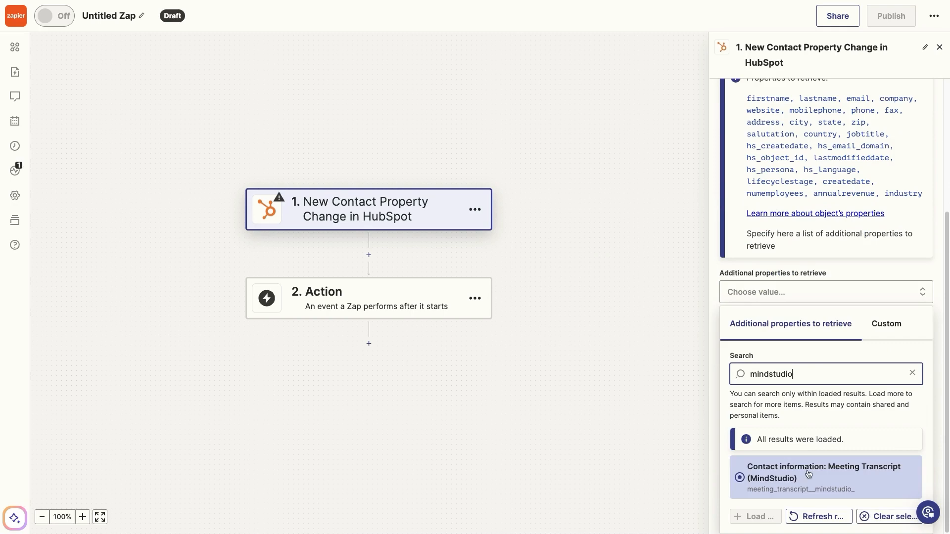
pyautogui.click(808, 474)
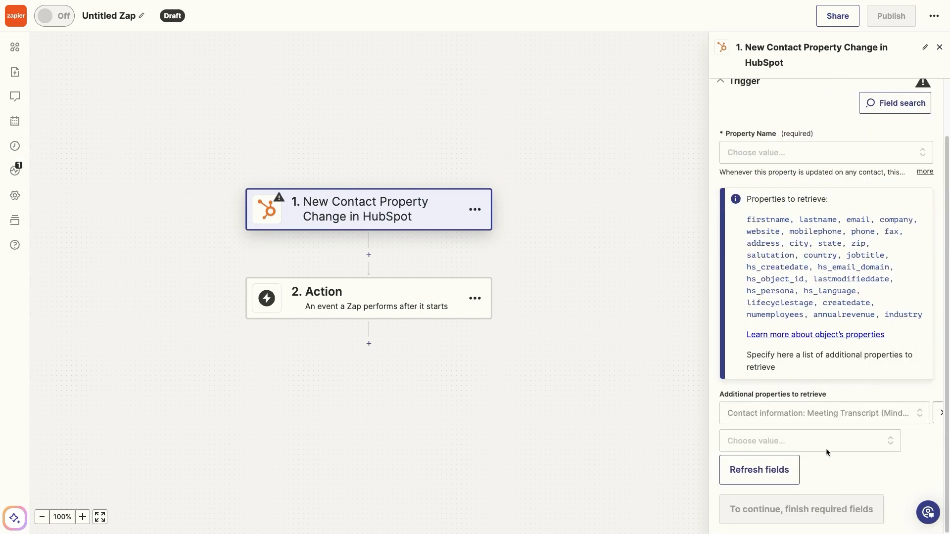
# - Set the trigger's required property name to Contact information: Meeting Transcript (MindStudio)
pyautogui.scroll(2, 785, 413)
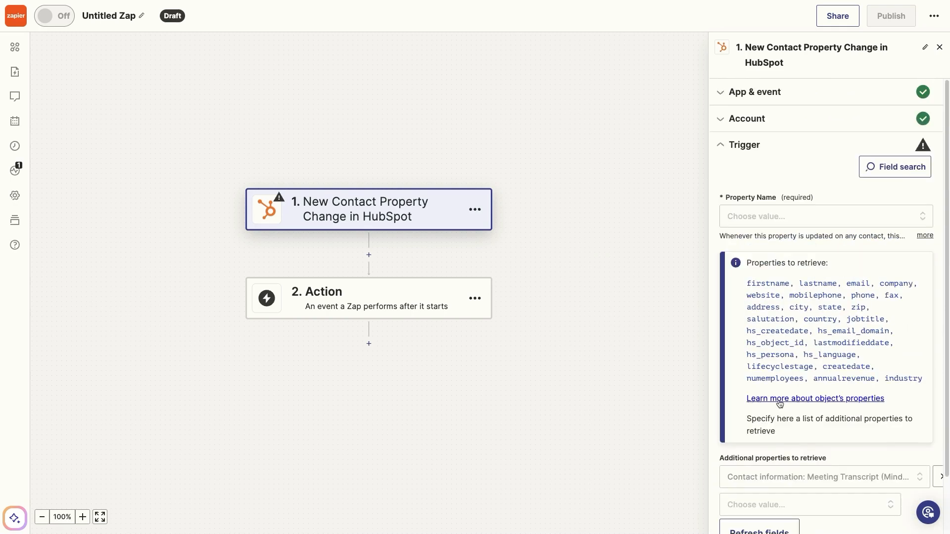
pyautogui.click(803, 216)
pyautogui.write('mindstudio')
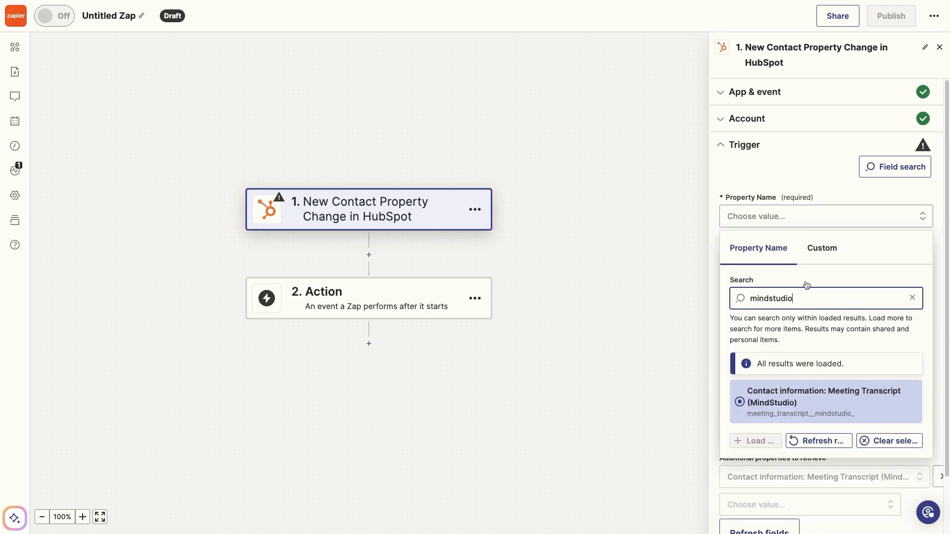
pyautogui.click(812, 396)
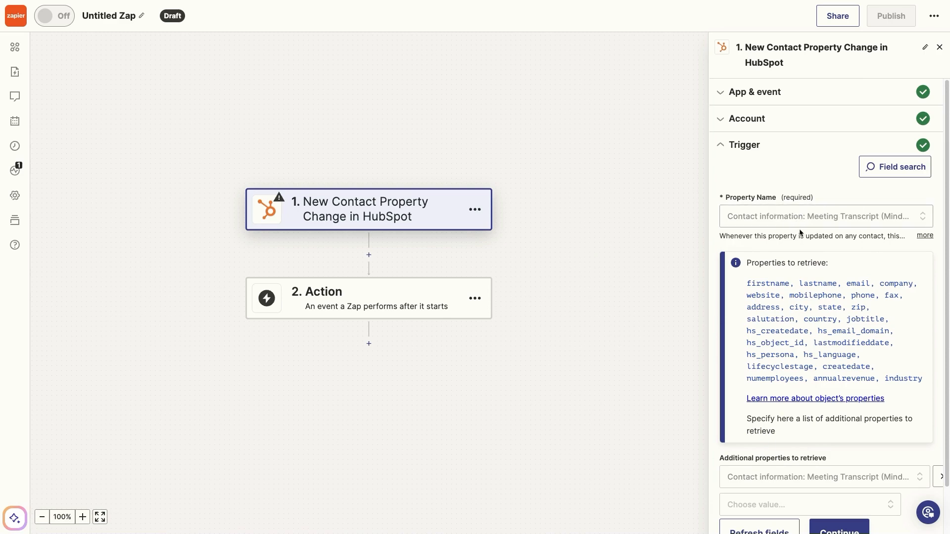
# - Test the HubSpot trigger and continue with the Contact C record
pyautogui.scroll(-1, 799, 234)
pyautogui.click(824, 483)
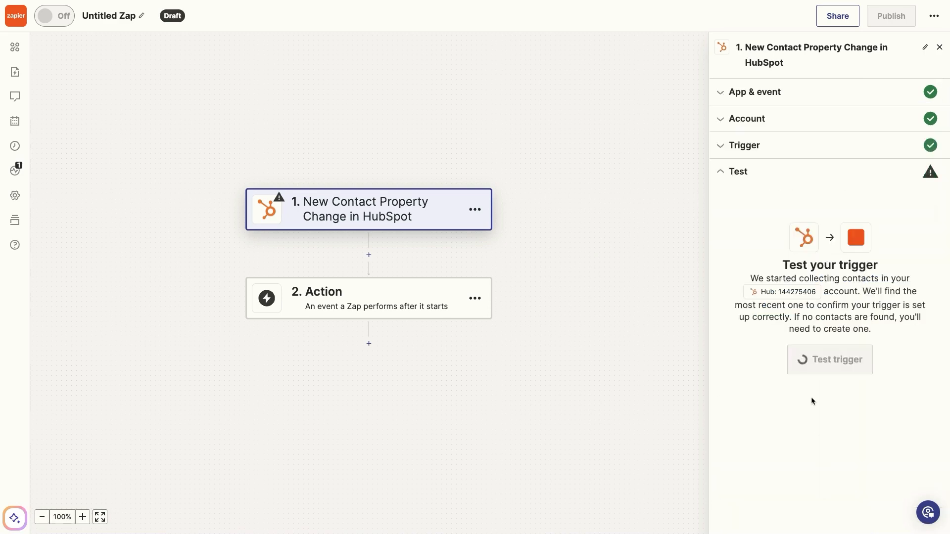
pyautogui.click(829, 365)
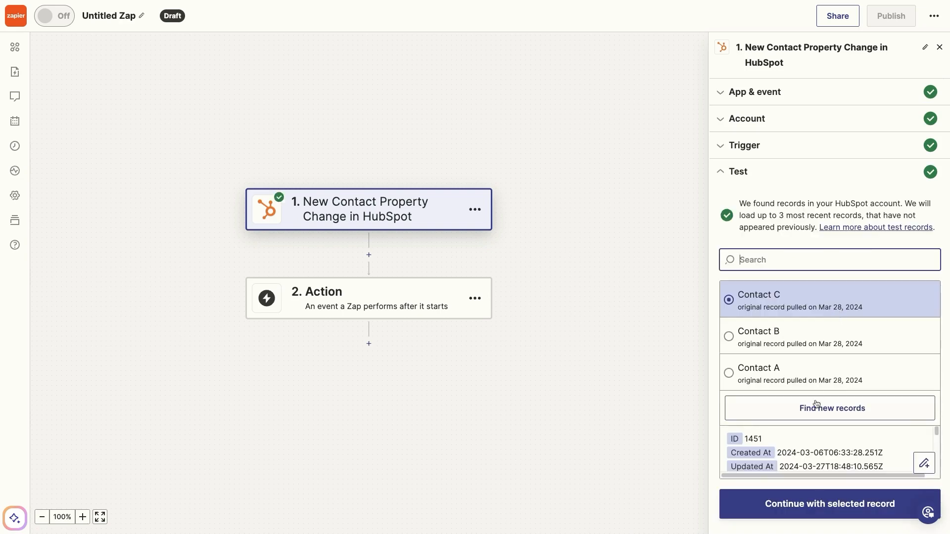
pyautogui.click(808, 503)
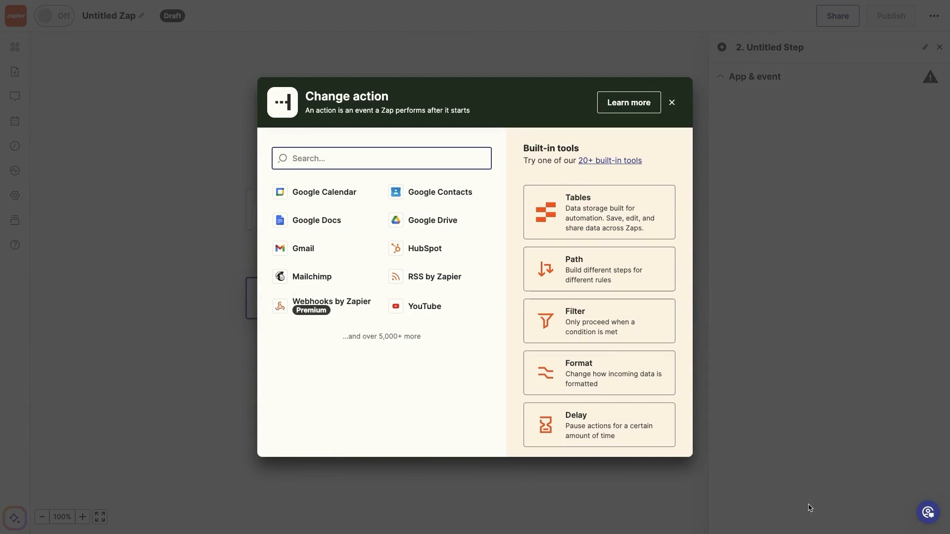
# - Choose the latest MindStudio version as the action app and set its event to Run Workflow
pyautogui.write('mindstu')
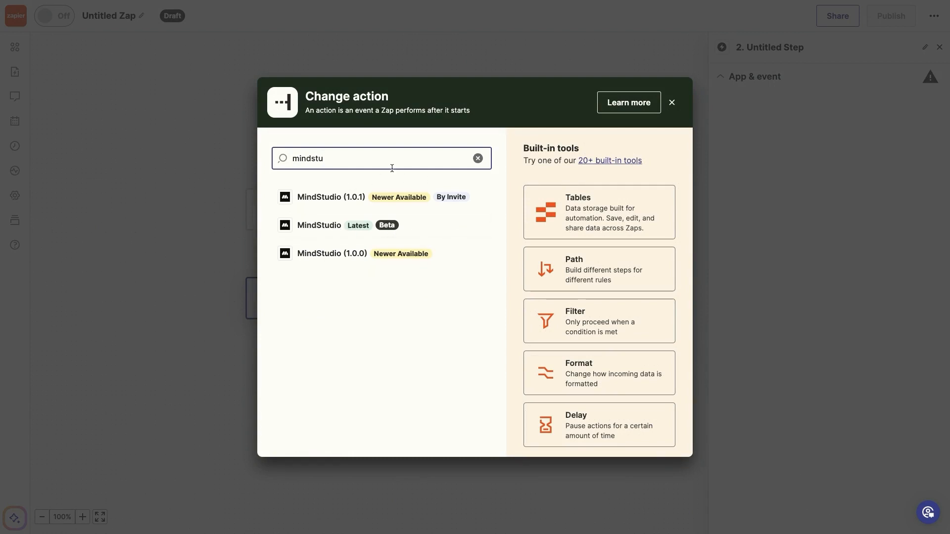
pyautogui.click(402, 230)
pyautogui.click(774, 172)
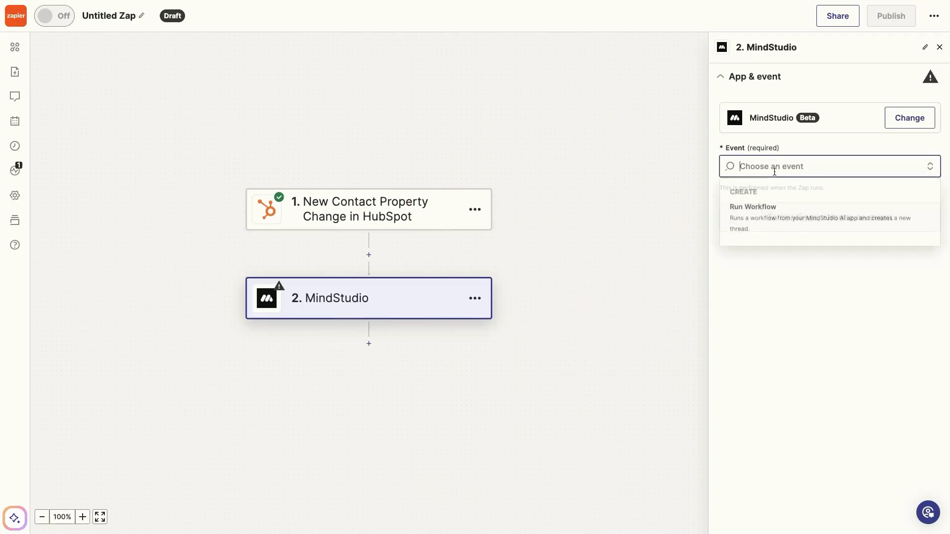
pyautogui.click(774, 210)
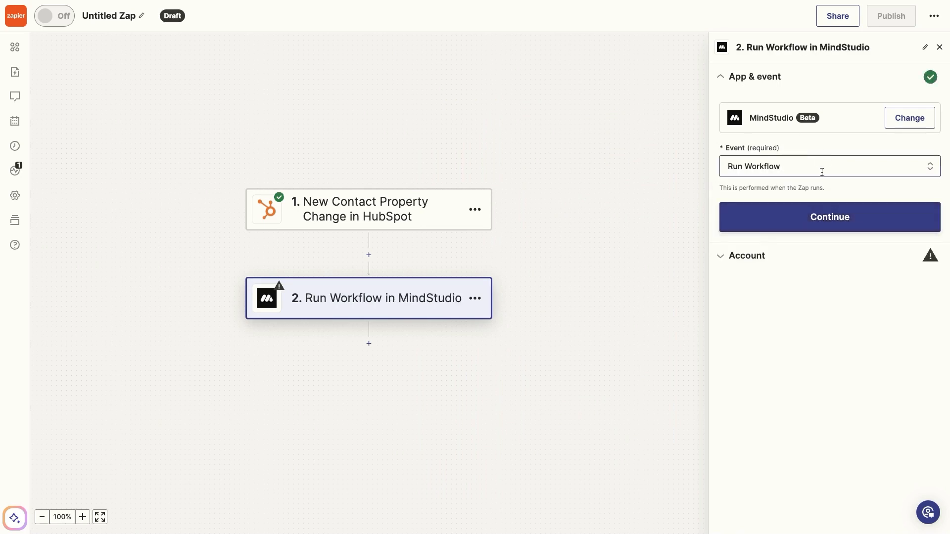
pyautogui.click(747, 217)
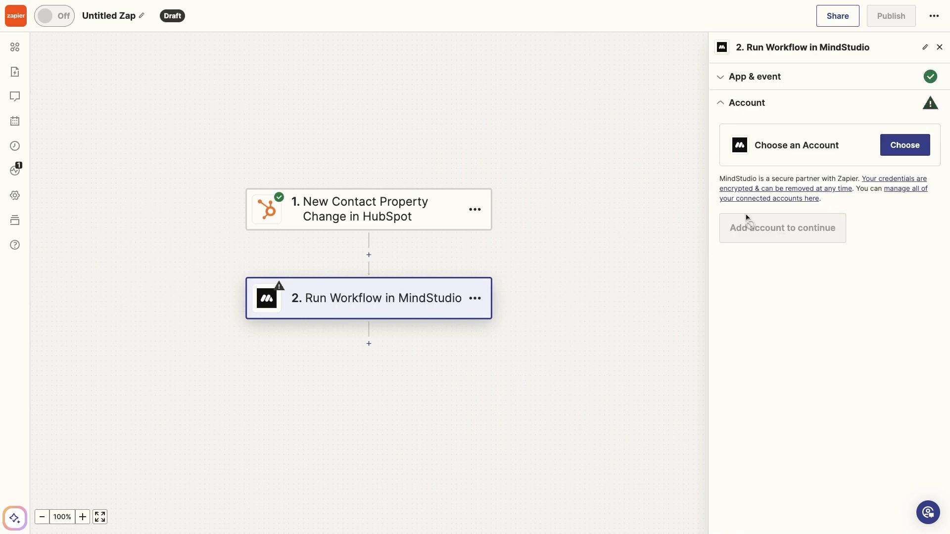
# - Start connecting a new MindStudio account to the action, then switch to the YT_Meeting_Summarizer app in MindStudio
pyautogui.click(888, 151)
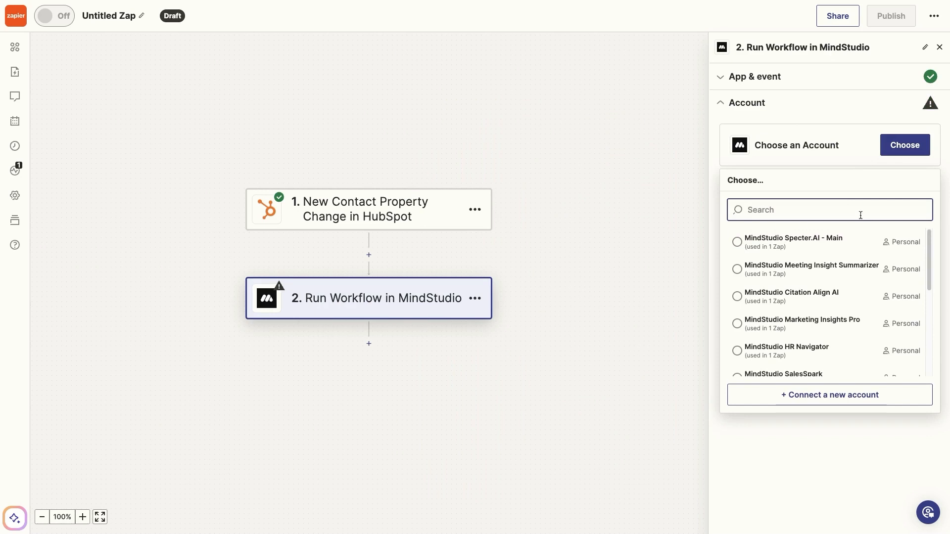
pyautogui.click(813, 396)
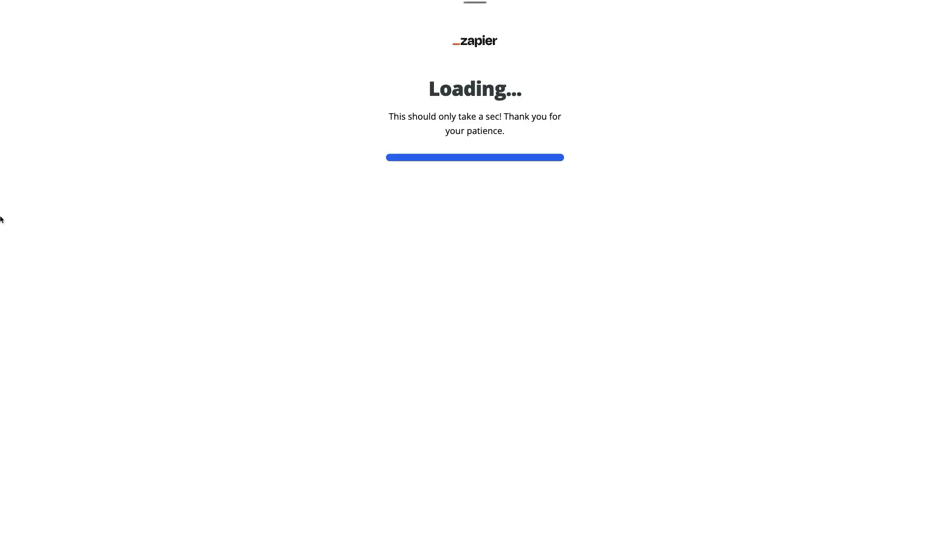
pyautogui.moveTo(1, 215)
pyautogui.click(54, 118)
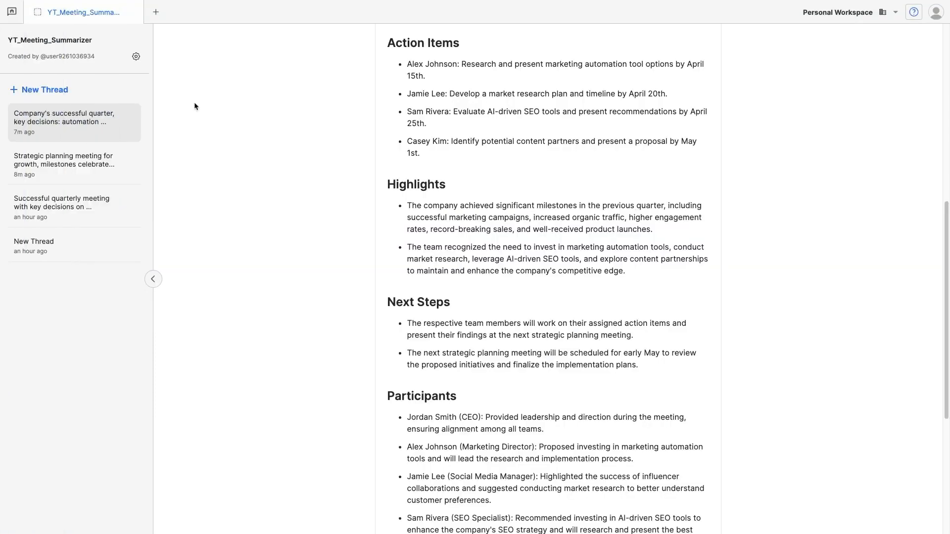
# - Open the API Access settings of the YT_Meeting_Summarizer app in the MindStudio editor
pyautogui.click(136, 56)
pyautogui.click(185, 58)
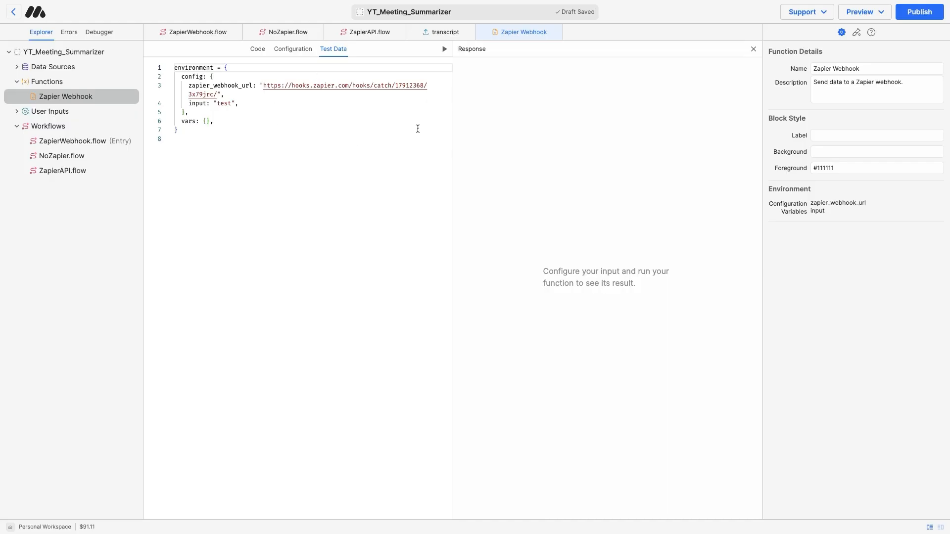
pyautogui.click(50, 53)
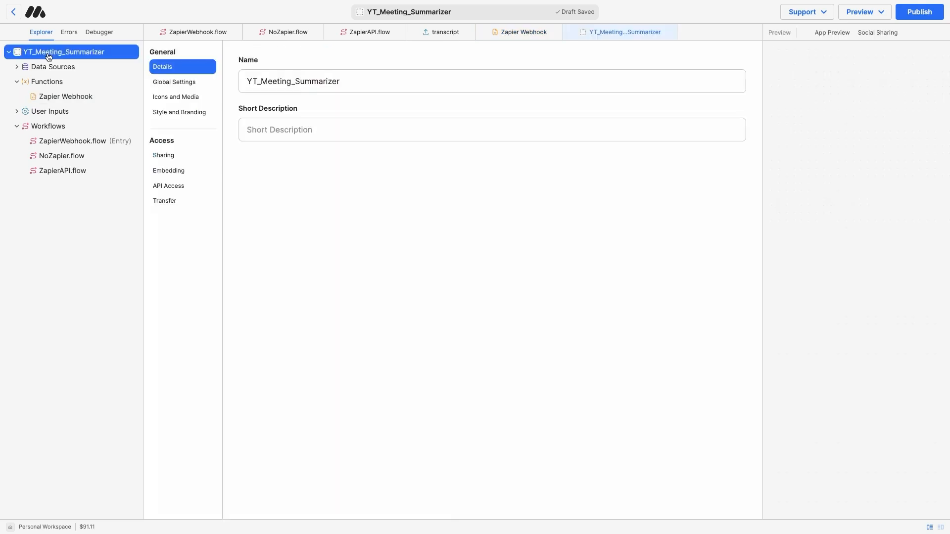
pyautogui.click(180, 185)
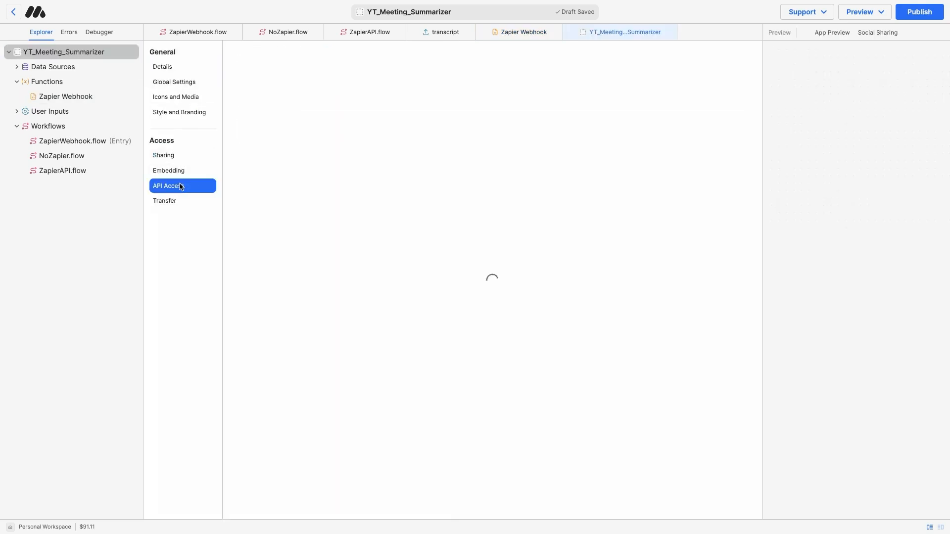
pyautogui.click(265, 100)
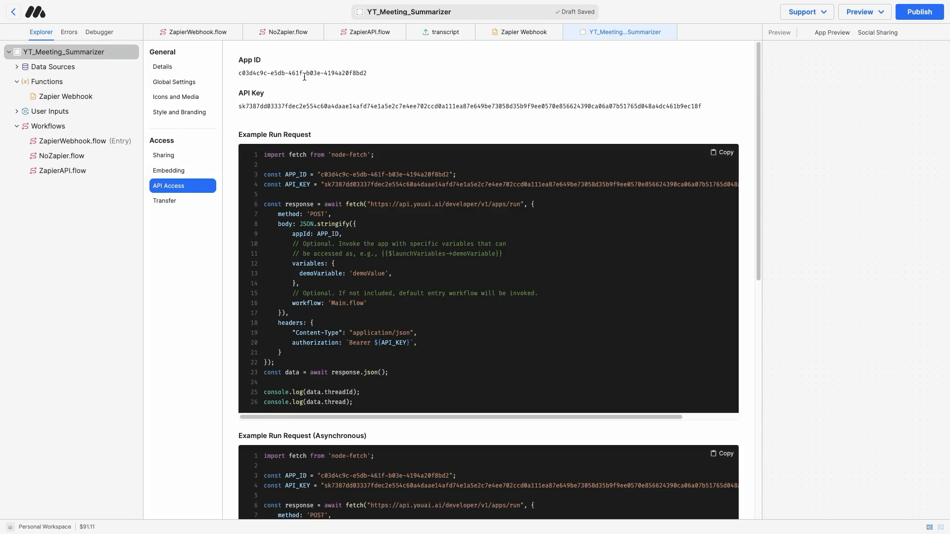
pyautogui.doubleClick(309, 106)
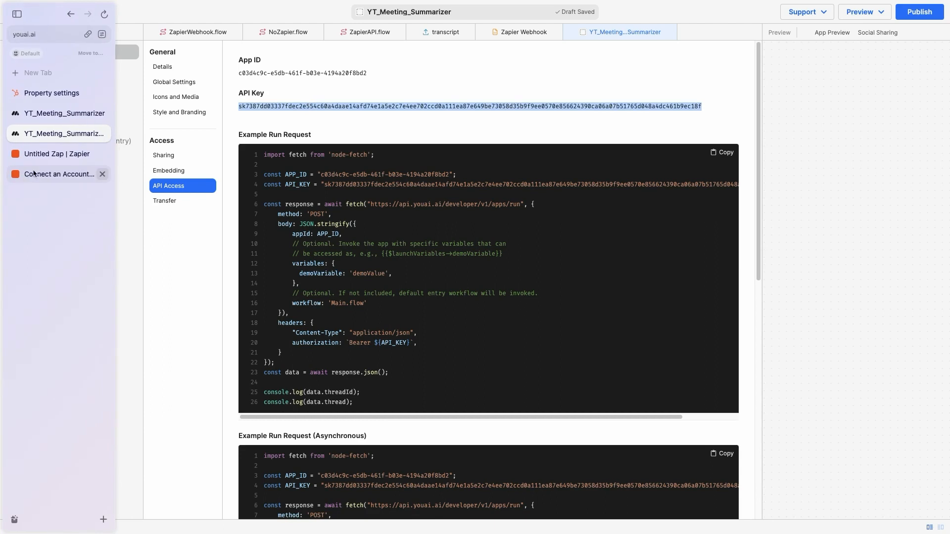
pyautogui.click(32, 177)
pyautogui.click(340, 221)
pyautogui.press('super+v')
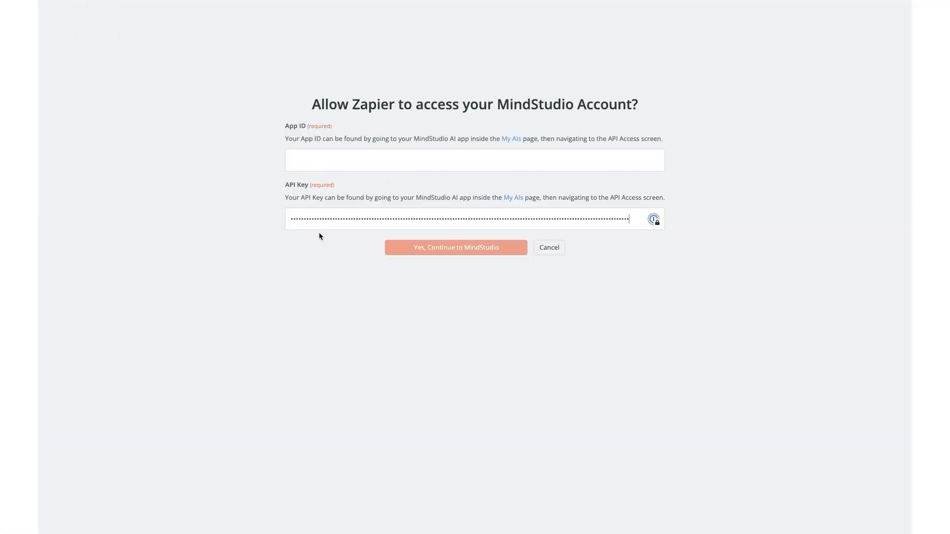
# - Copy the App ID from MindStudio into the connection form's App ID field and authorize Zapier to access the MindStudio account
pyautogui.moveTo(2, 198)
pyautogui.click(40, 135)
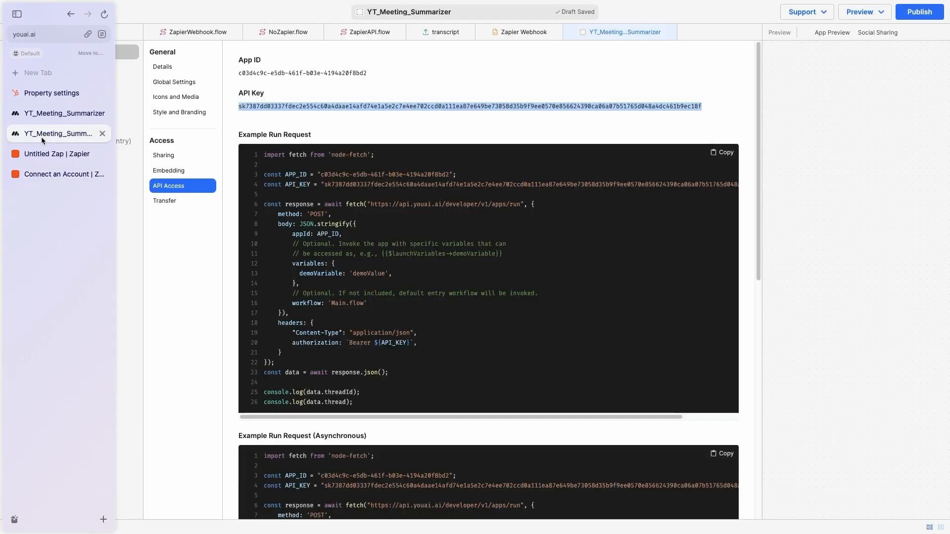
pyautogui.tripleClick(341, 74)
pyautogui.hotkey('ctrl', 'c')
pyautogui.click(74, 174)
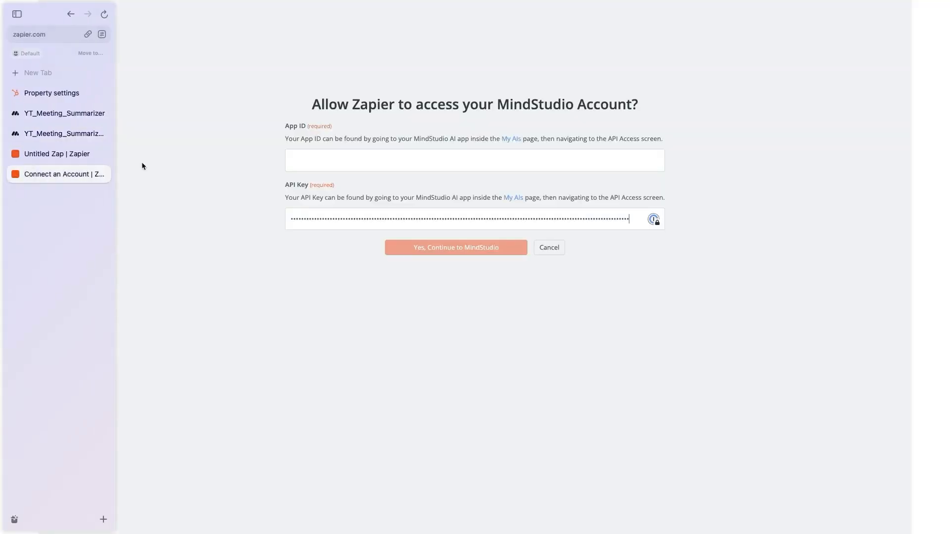
pyautogui.click(431, 153)
pyautogui.hotkey('ctrl', 'v')
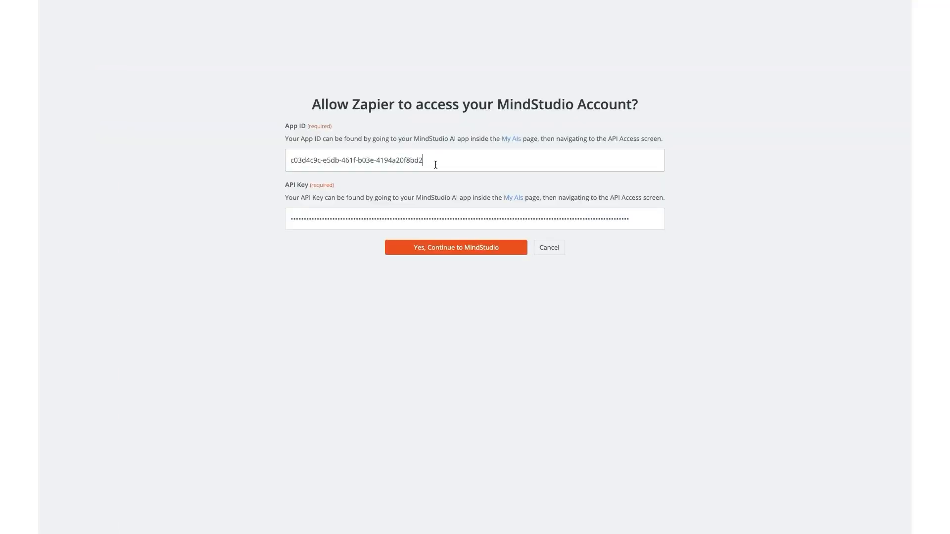
pyautogui.click(463, 247)
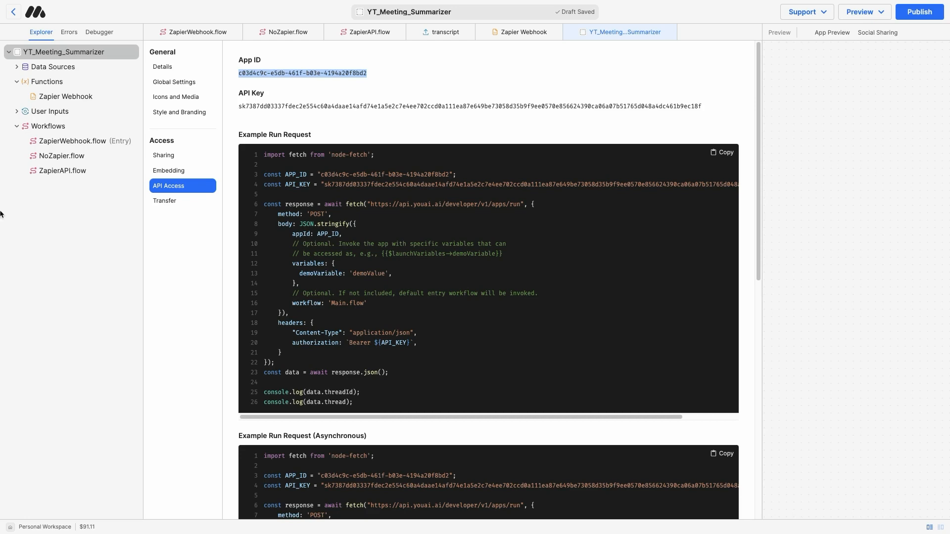
# - Return to the Zap and continue the Run Workflow action with the connected YT_Meeting_Summarizer account
pyautogui.moveTo(2, 215)
pyautogui.click(42, 153)
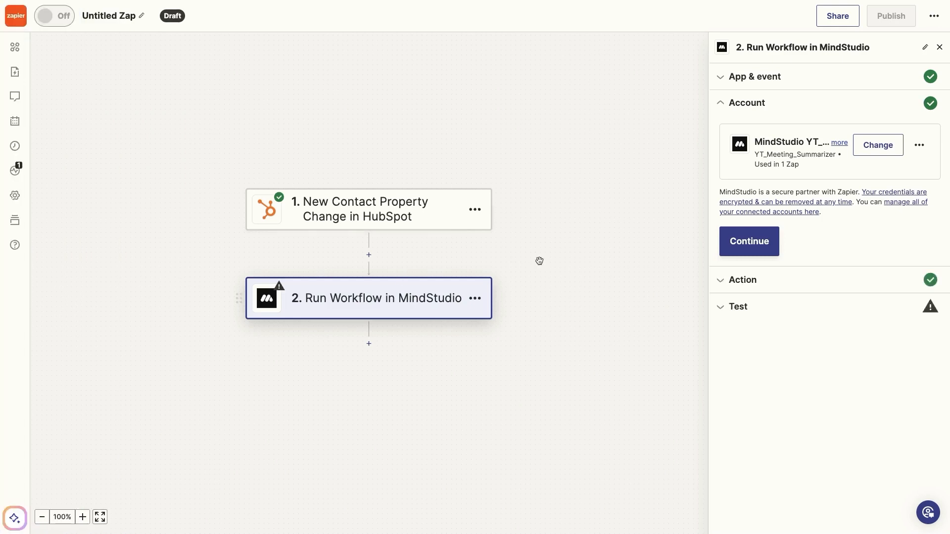
pyautogui.click(764, 248)
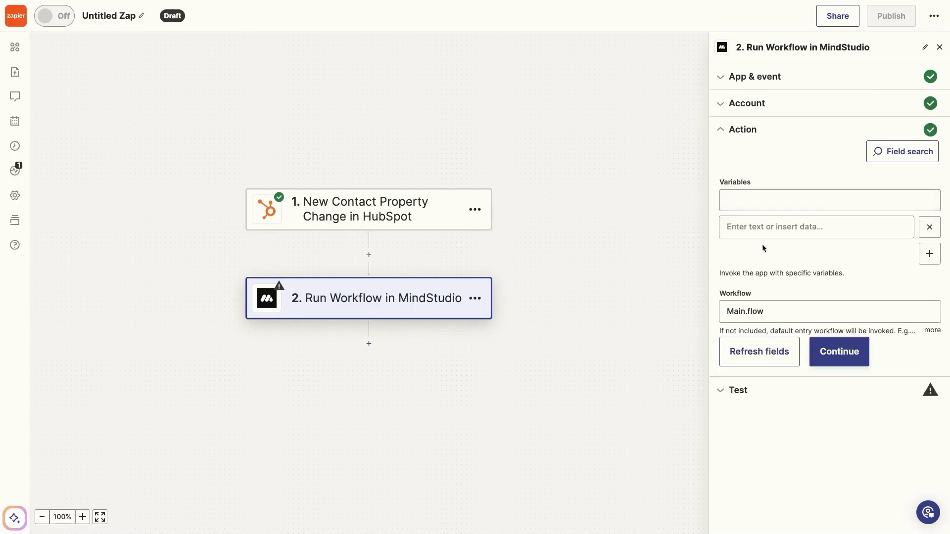
# - Look up the launch variable name used in the Send Message block of MindStudio's ZapierAPI.flow
pyautogui.click(756, 200)
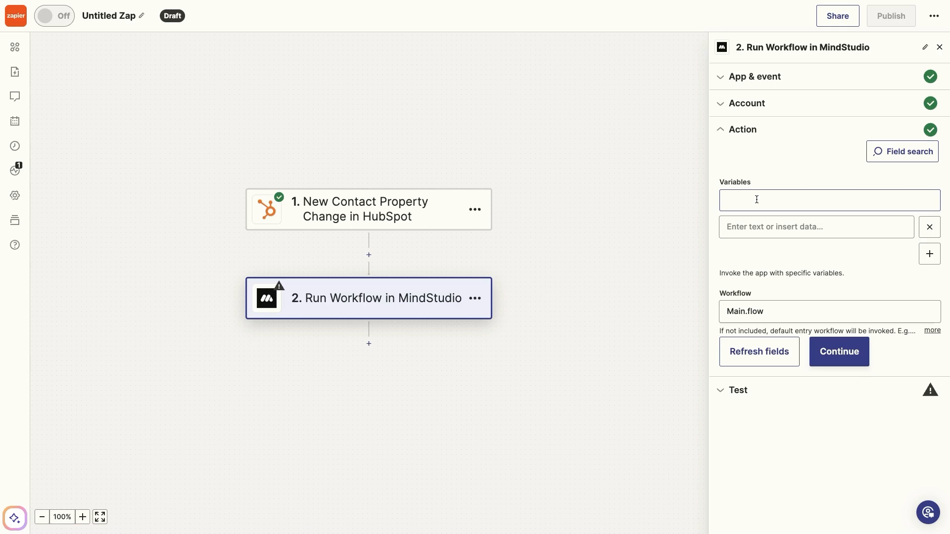
pyautogui.moveTo(1, 167)
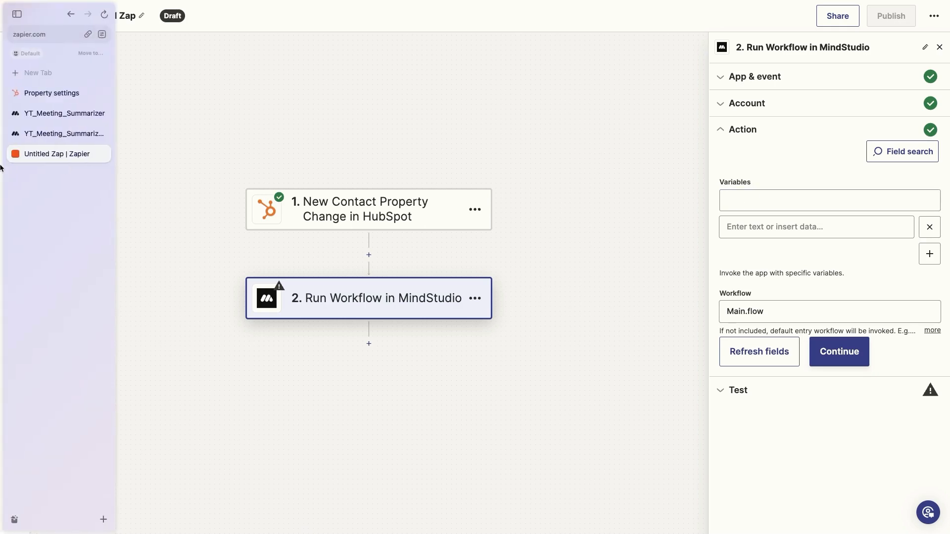
pyautogui.click(64, 134)
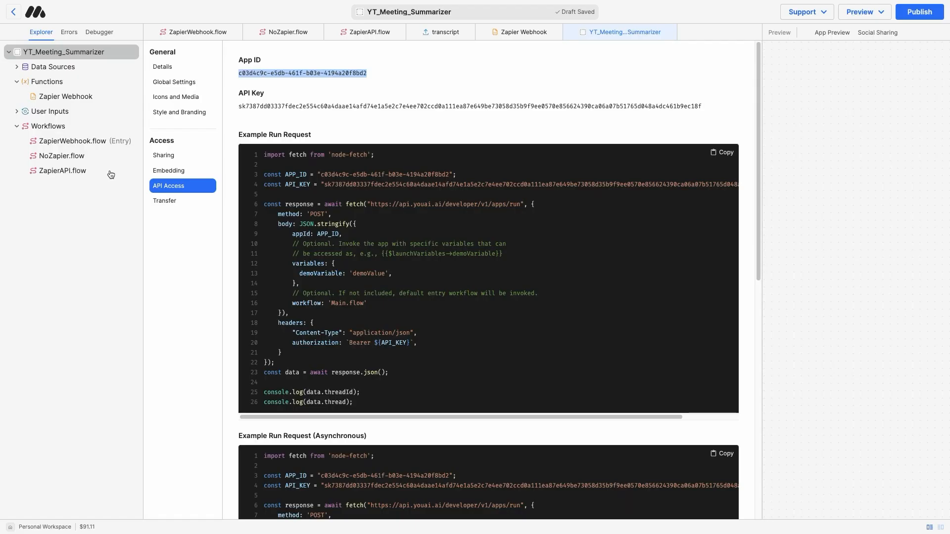
pyautogui.click(111, 173)
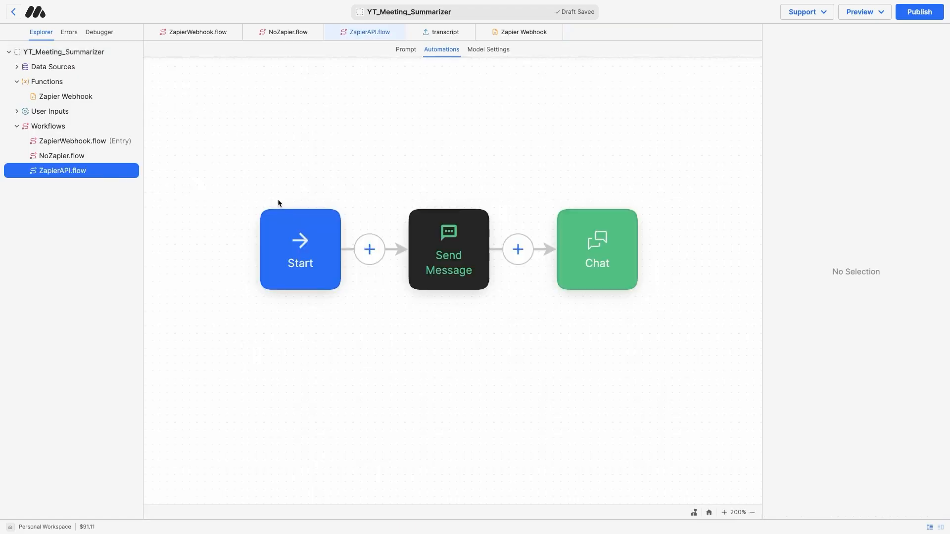
pyautogui.click(439, 230)
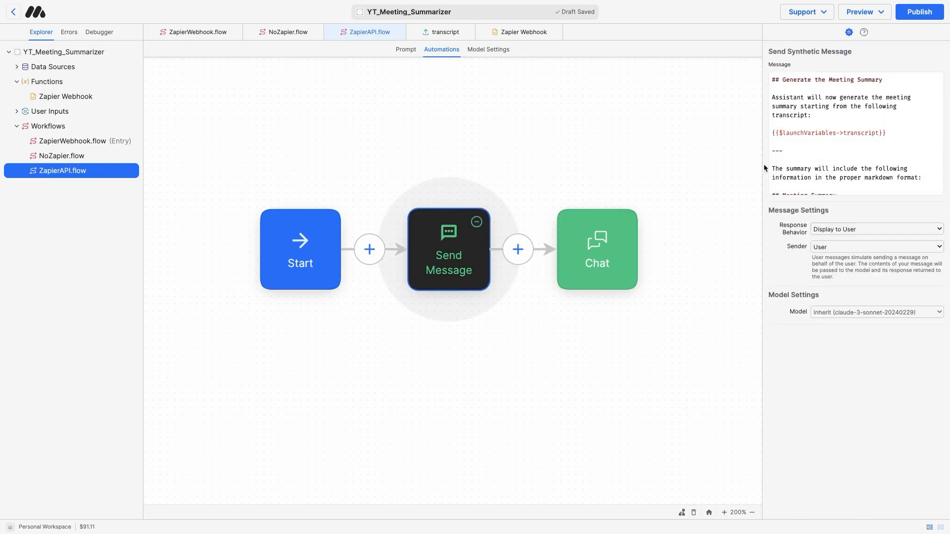
pyautogui.doubleClick(846, 134)
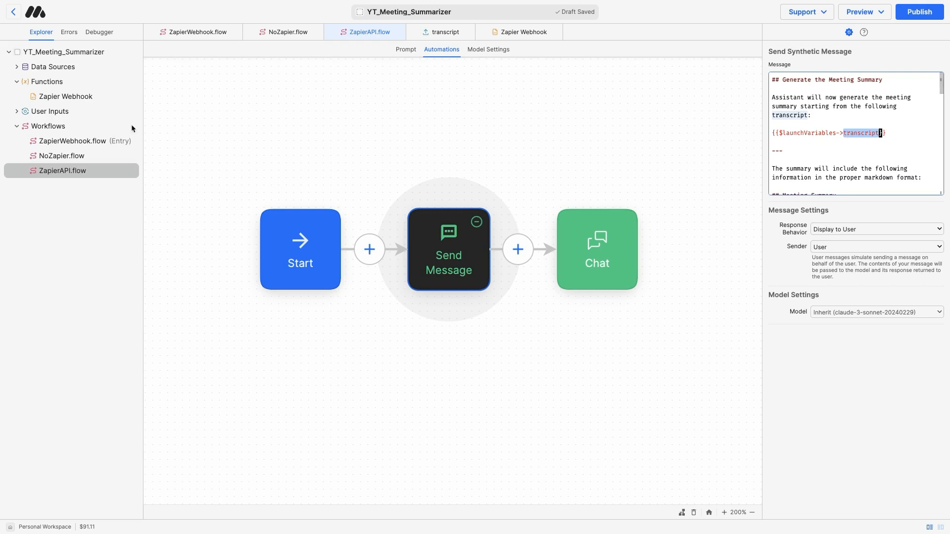
# - Add a variable named transcript to the Run Workflow action and map it to Contact information: Meeting Transcript (MindStudio) from the HubSpot trigger
pyautogui.moveTo(2, 153)
pyautogui.click(45, 154)
pyautogui.click(755, 200)
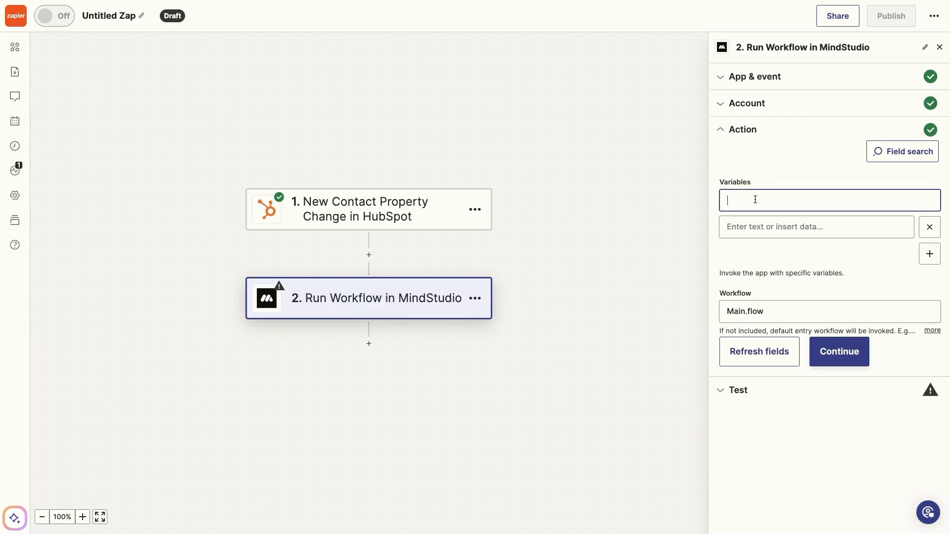
pyautogui.write('transcript')
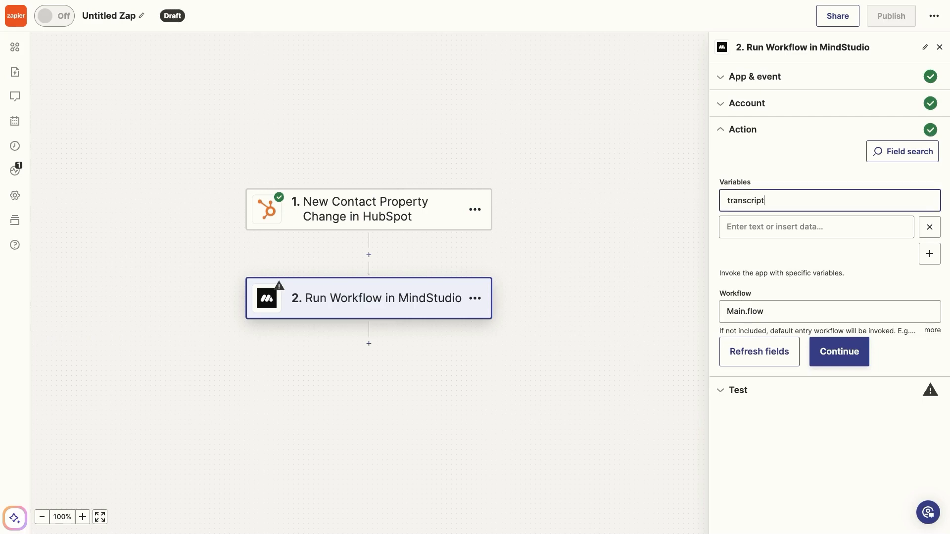
pyautogui.click(756, 228)
pyautogui.click(841, 281)
pyautogui.write('meetin')
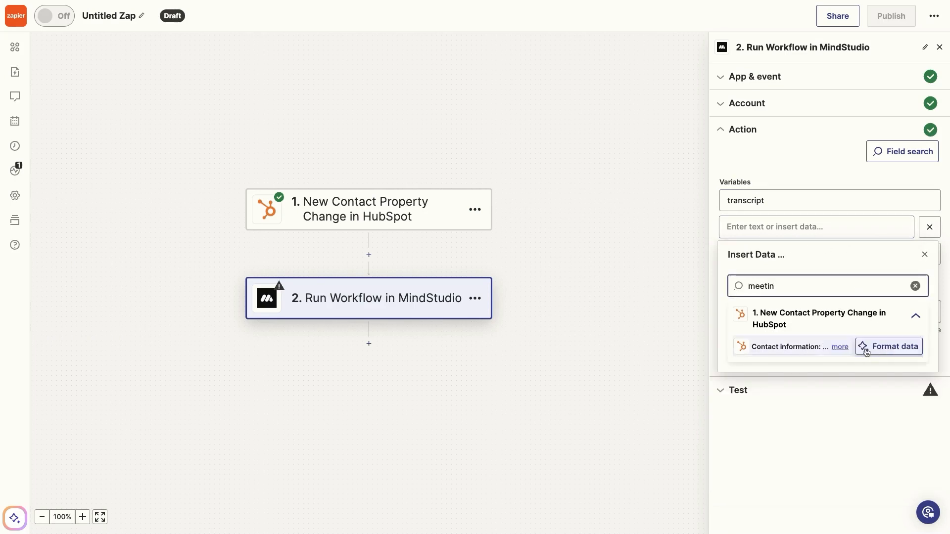
pyautogui.click(841, 348)
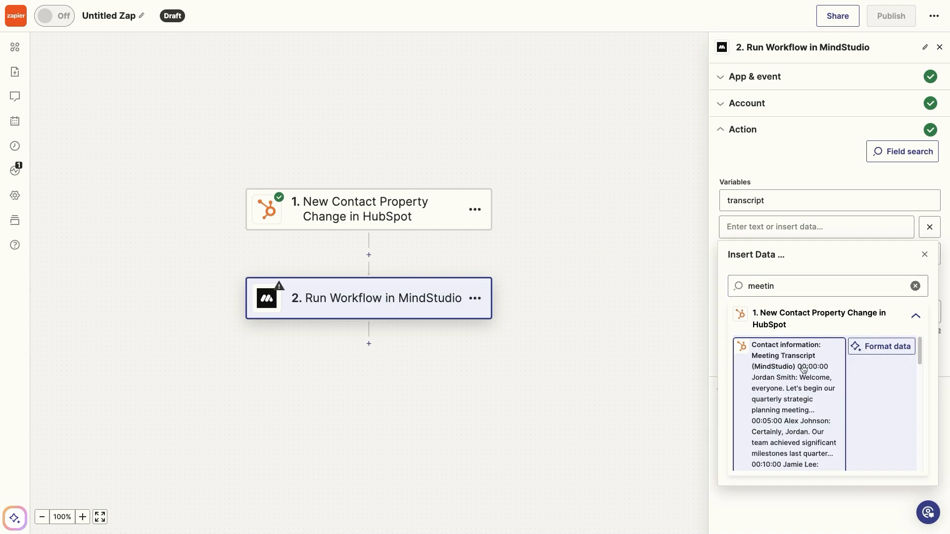
pyautogui.click(803, 369)
pyautogui.click(794, 179)
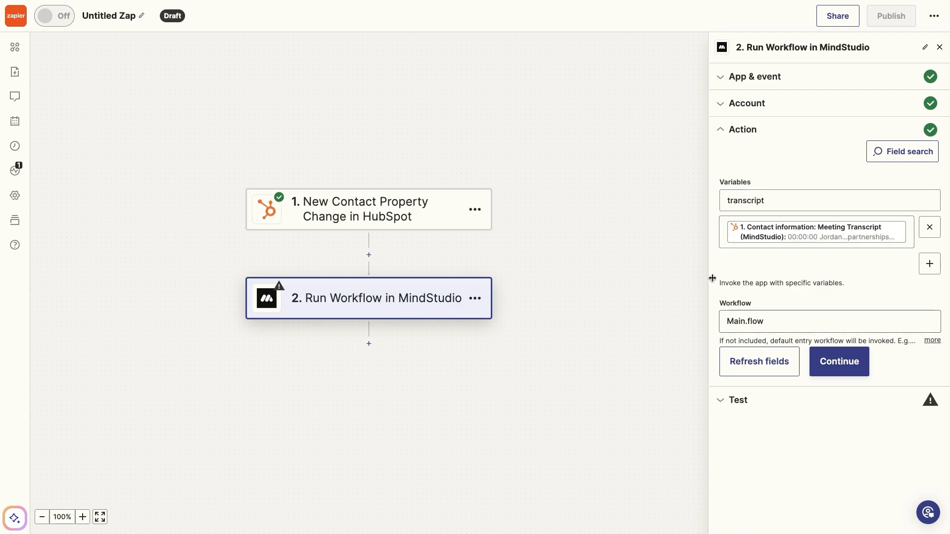
# - Set the action's workflow to ZapierAPI.flow, matching its name in MindStudio, and test the Run Workflow step
pyautogui.click(730, 322)
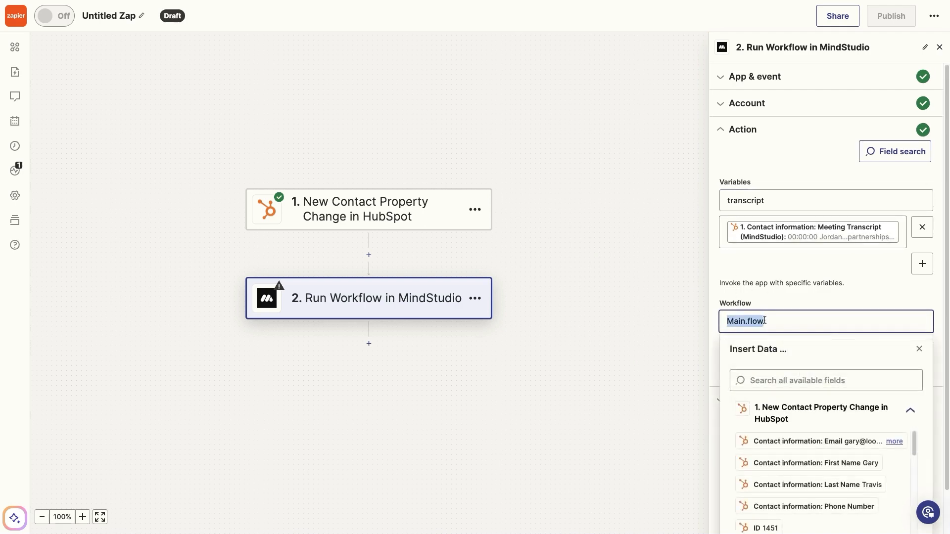
pyautogui.moveTo(2, 261)
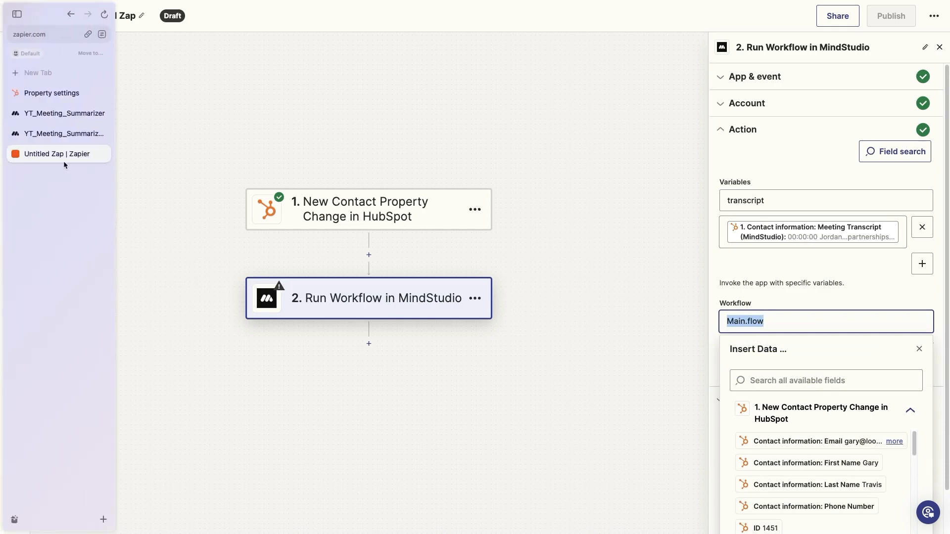
pyautogui.click(67, 135)
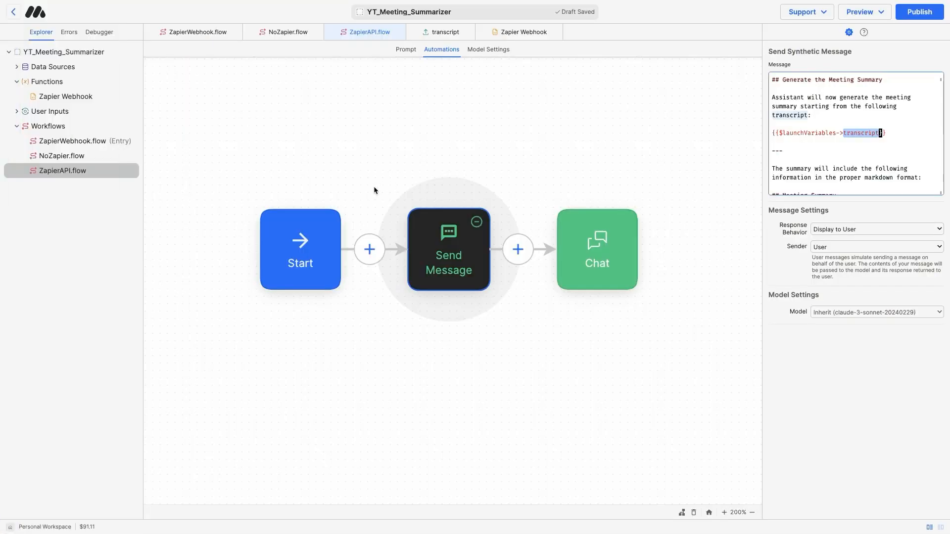
pyautogui.moveTo(1, 212)
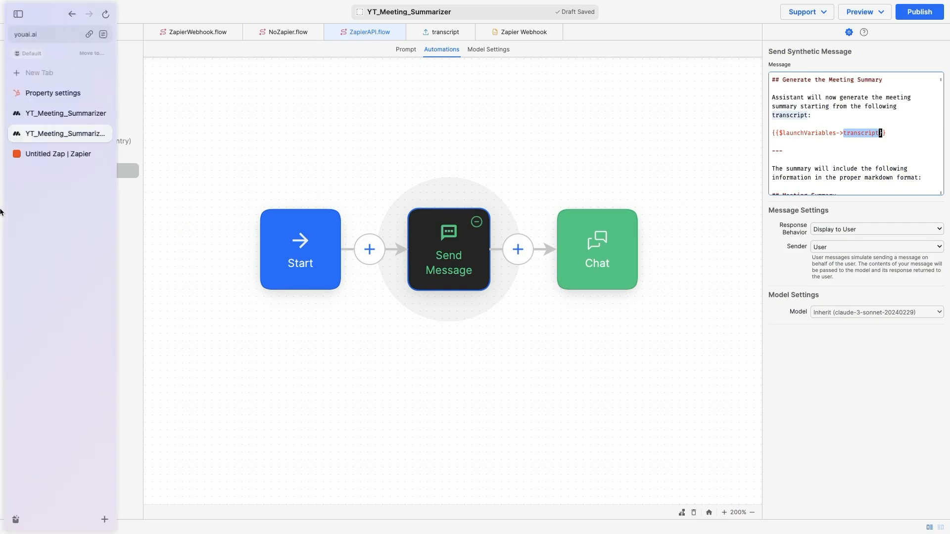
pyautogui.click(58, 153)
pyautogui.moveTo(745, 321); pyautogui.dragTo(726, 321)
pyautogui.write('ZapierAPI.flow')
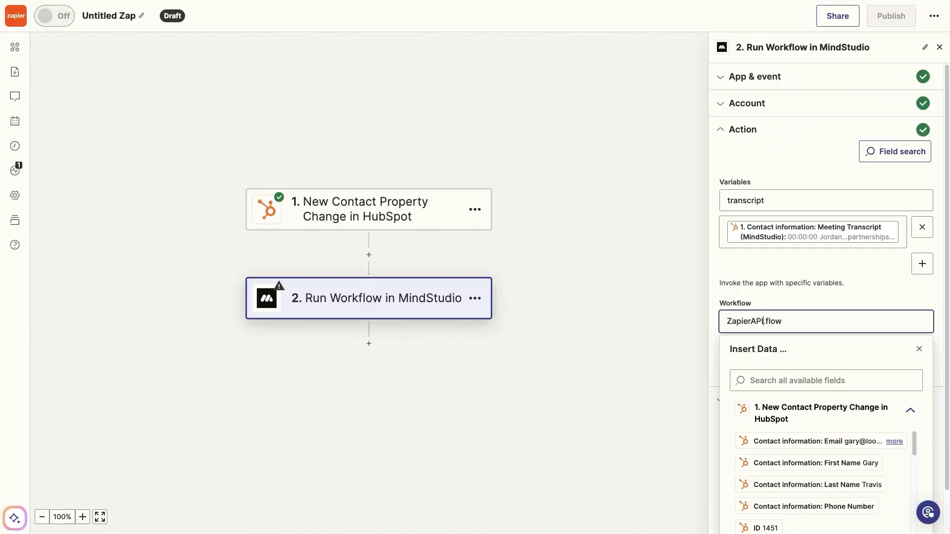
pyautogui.click(840, 361)
pyautogui.click(818, 507)
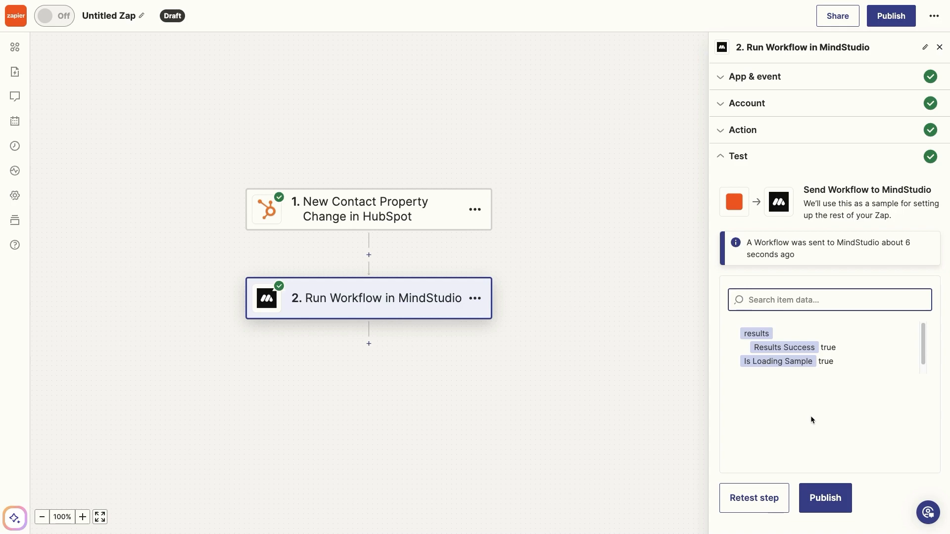
# - Add a HubSpot action after the MindStudio step with the Create Engagement event and continue with the connected HubSpot account
pyautogui.click(368, 343)
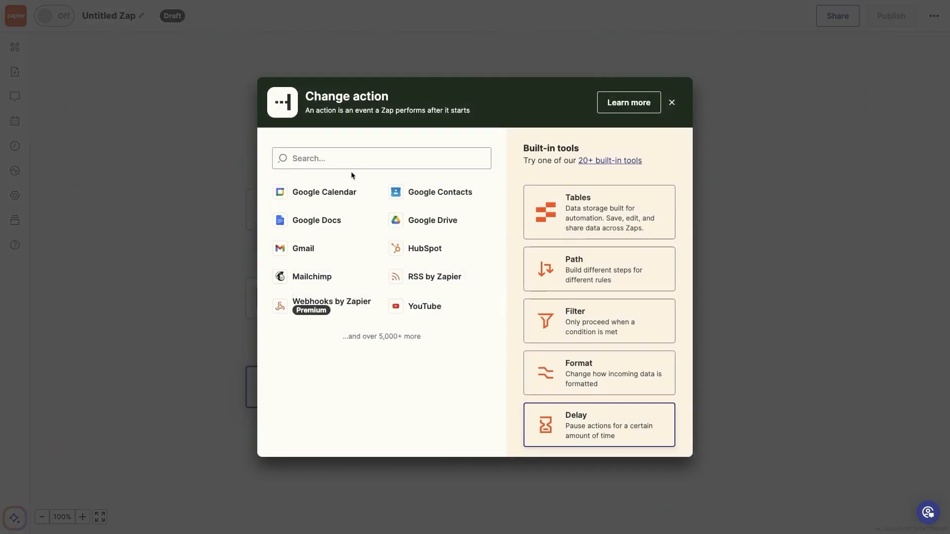
pyautogui.click(415, 248)
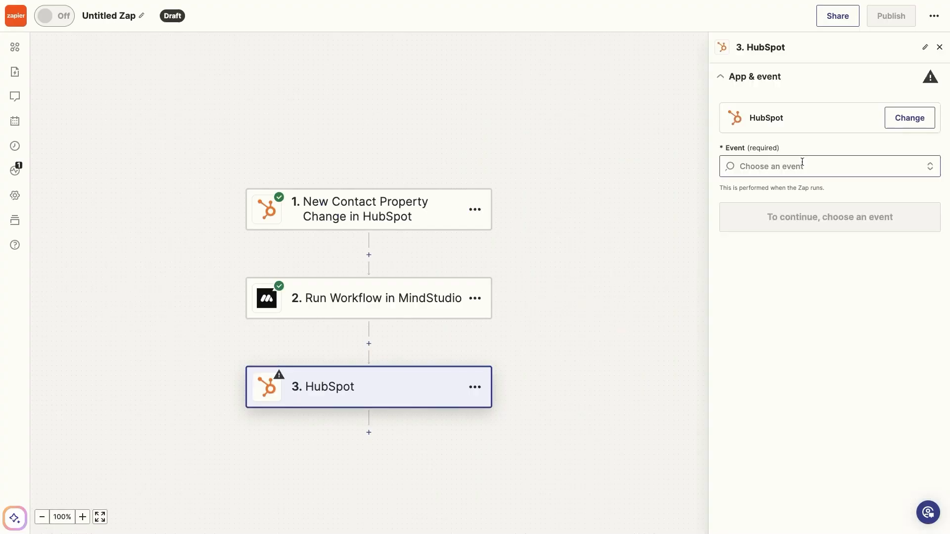
pyautogui.click(803, 163)
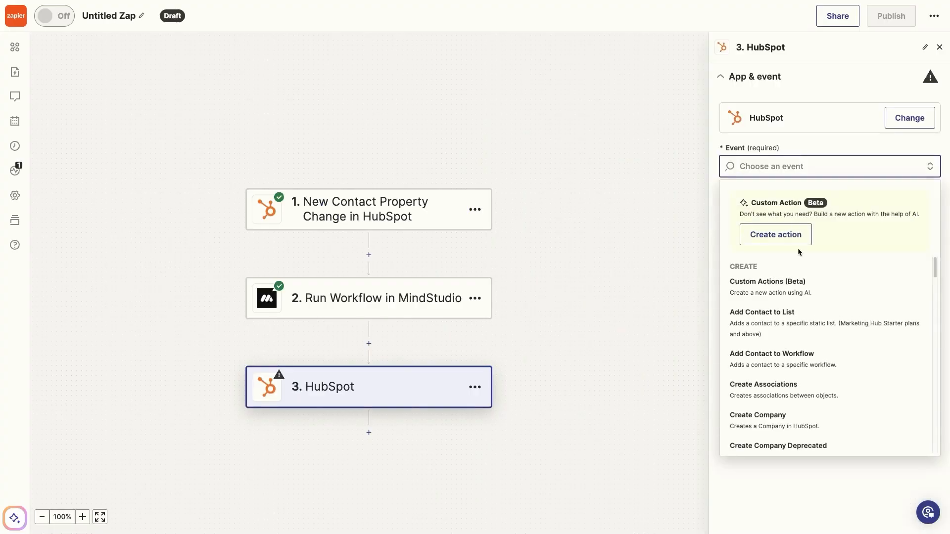
pyautogui.scroll(-2, 811, 317)
pyautogui.scroll(-3, 813, 331)
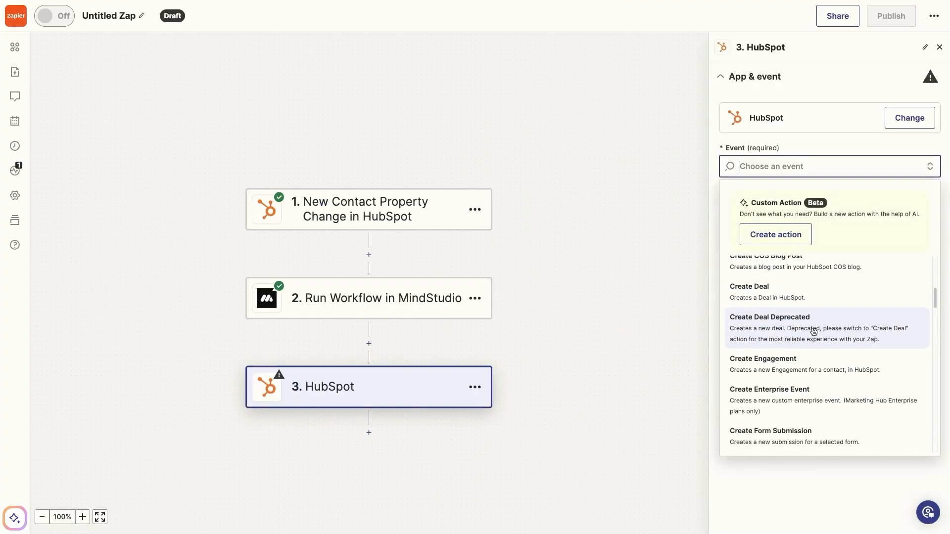
pyautogui.click(819, 363)
pyautogui.click(802, 225)
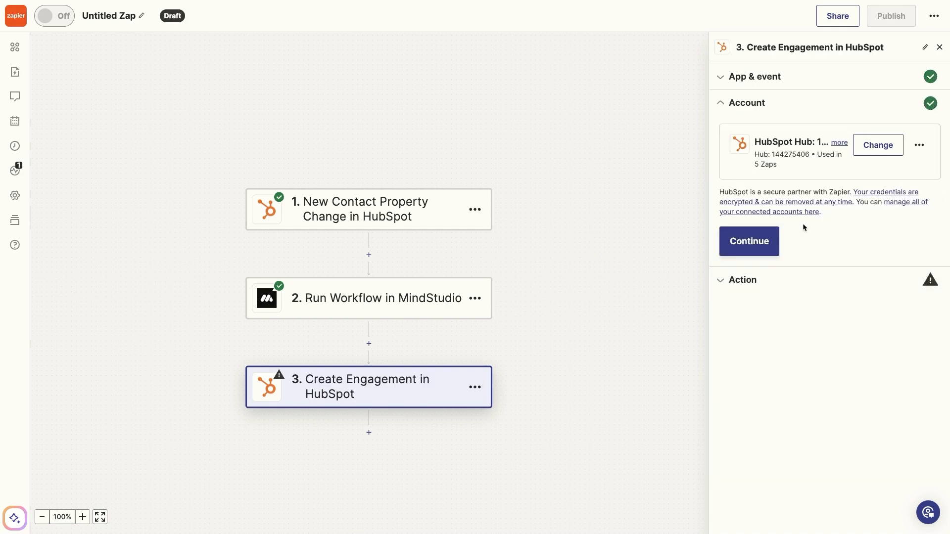
pyautogui.click(767, 248)
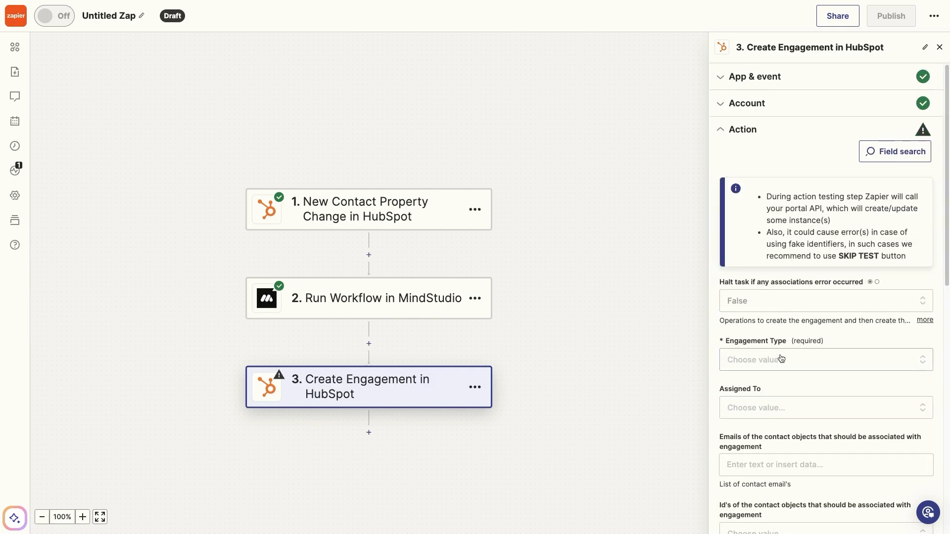
# - Set the Engagement Type to Note and map the Note Body to the Response from the MindStudio Run Workflow step
pyautogui.click(782, 294)
pyautogui.click(782, 473)
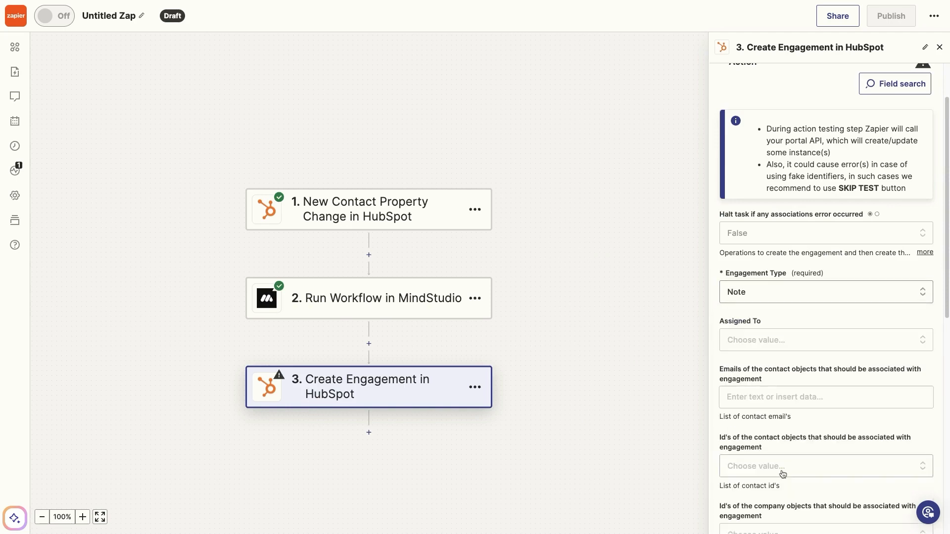
pyautogui.scroll(-3, 807, 316)
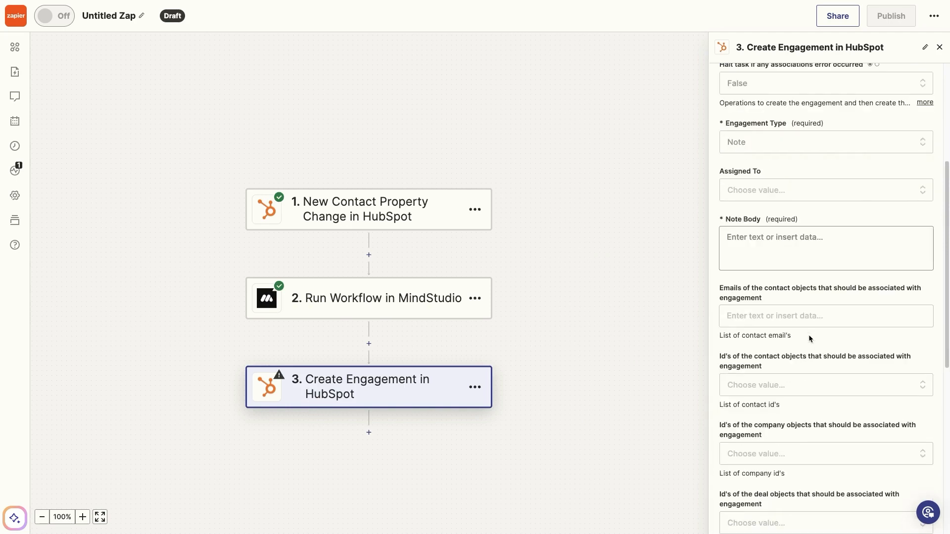
pyautogui.click(775, 238)
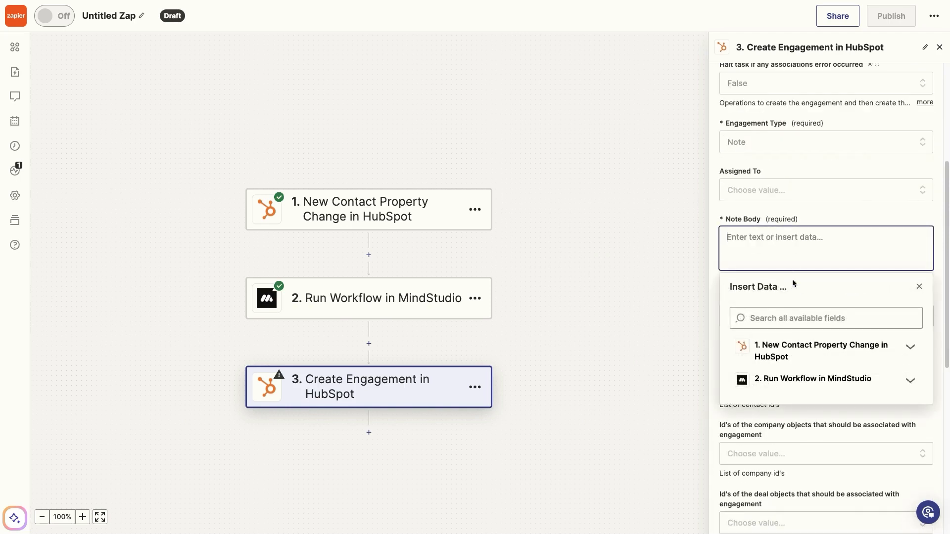
pyautogui.click(798, 374)
pyautogui.click(772, 426)
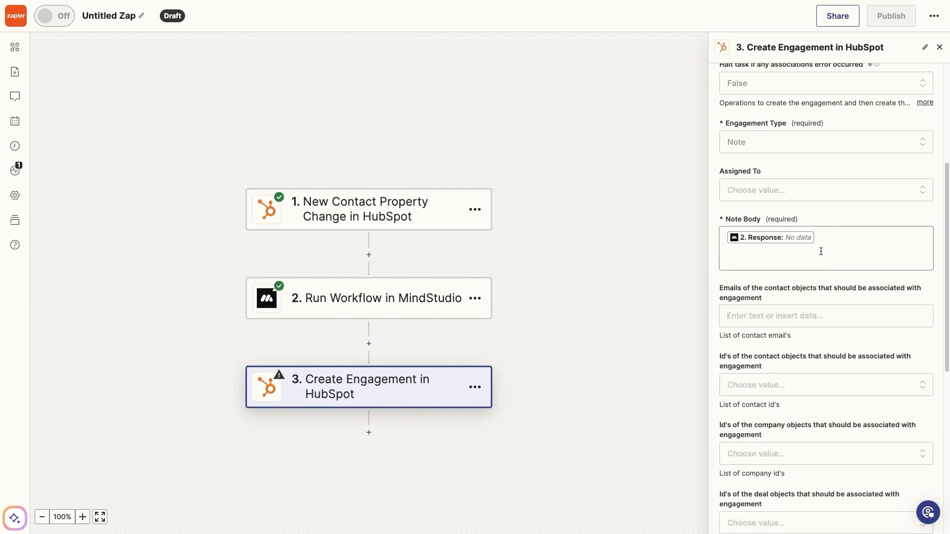
pyautogui.click(829, 267)
pyautogui.click(815, 358)
pyautogui.click(811, 367)
pyautogui.click(811, 375)
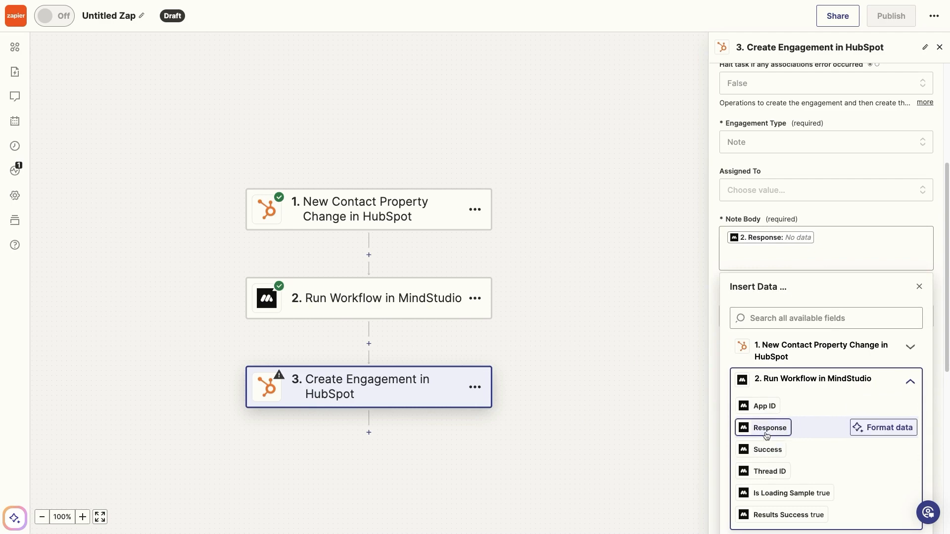
pyautogui.click(826, 221)
# - Associate the engagement with the contact by mapping the contact emails field to Contact information: Email from the HubSpot trigger
pyautogui.scroll(-3, 835, 251)
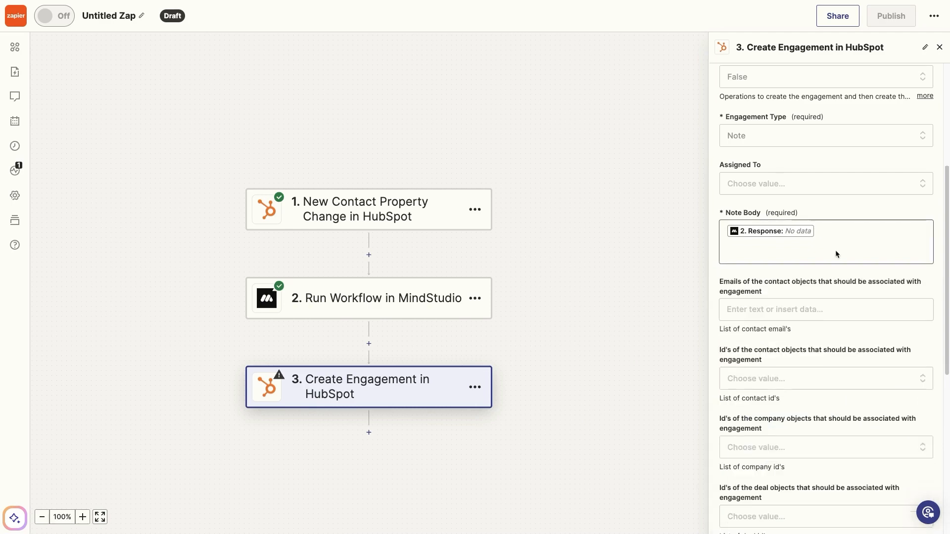
pyautogui.scroll(-1, 839, 256)
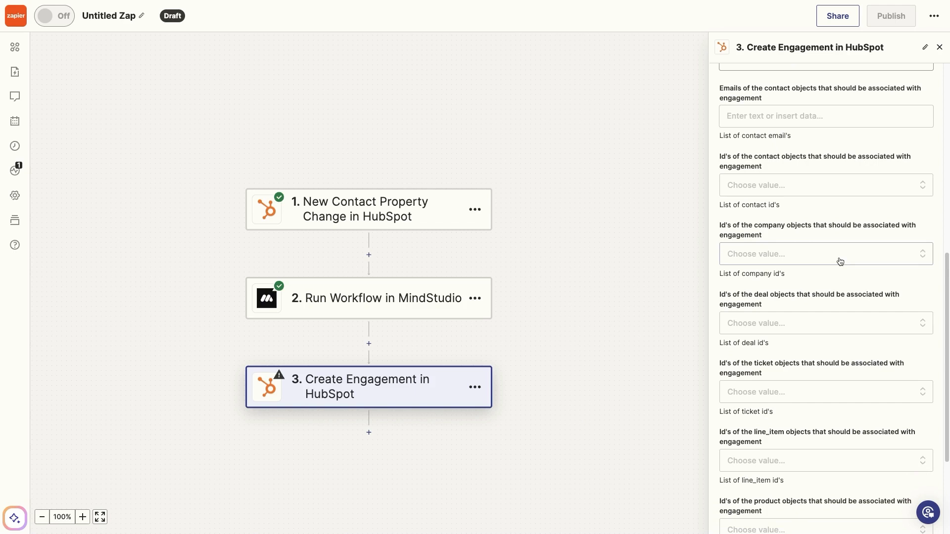
pyautogui.scroll(2, 839, 261)
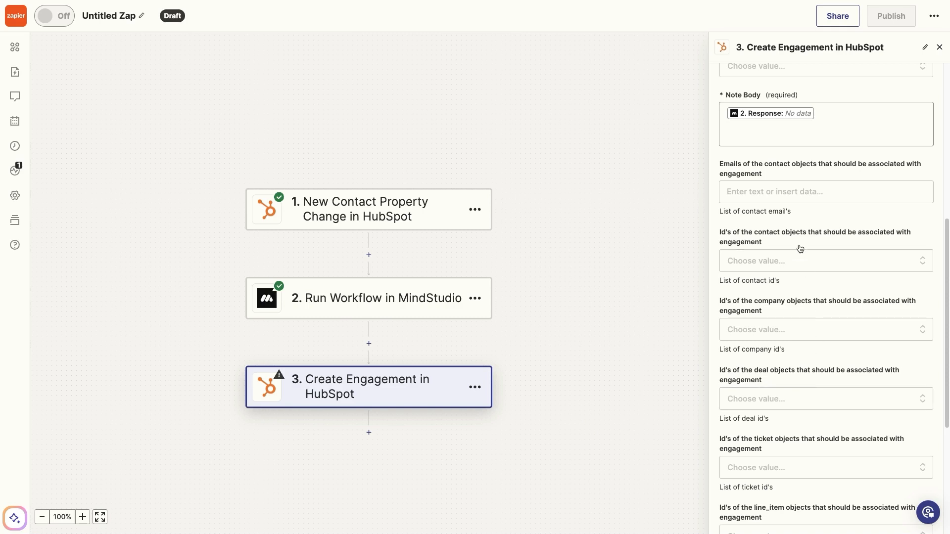
pyautogui.click(771, 190)
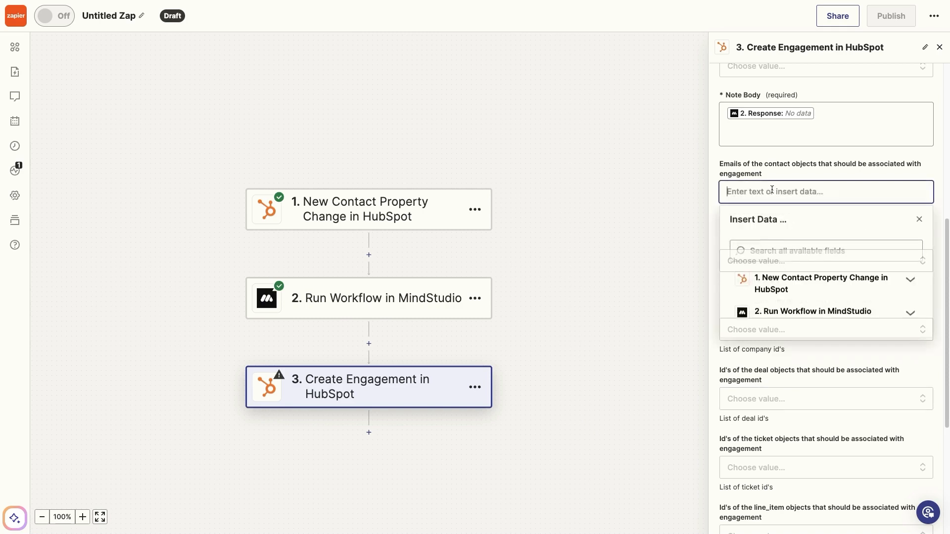
pyautogui.click(788, 301)
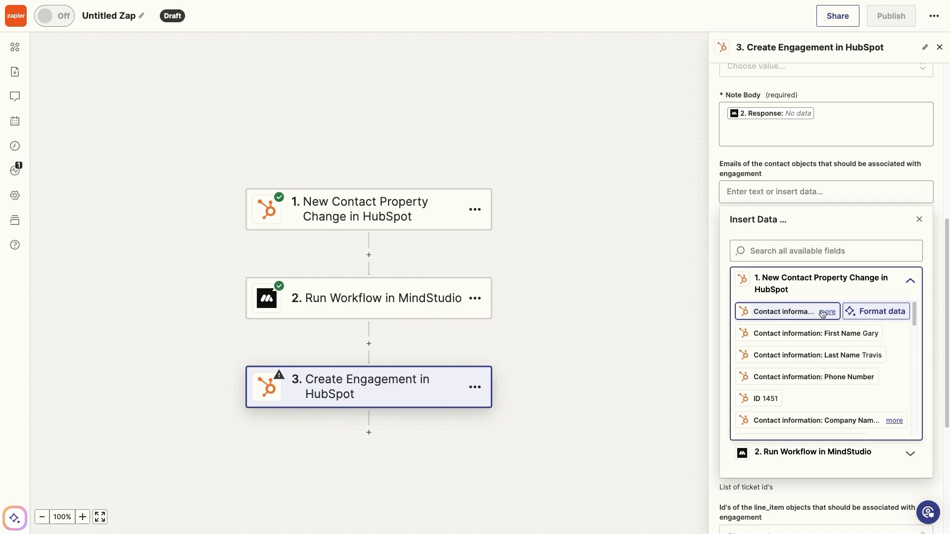
pyautogui.click(824, 312)
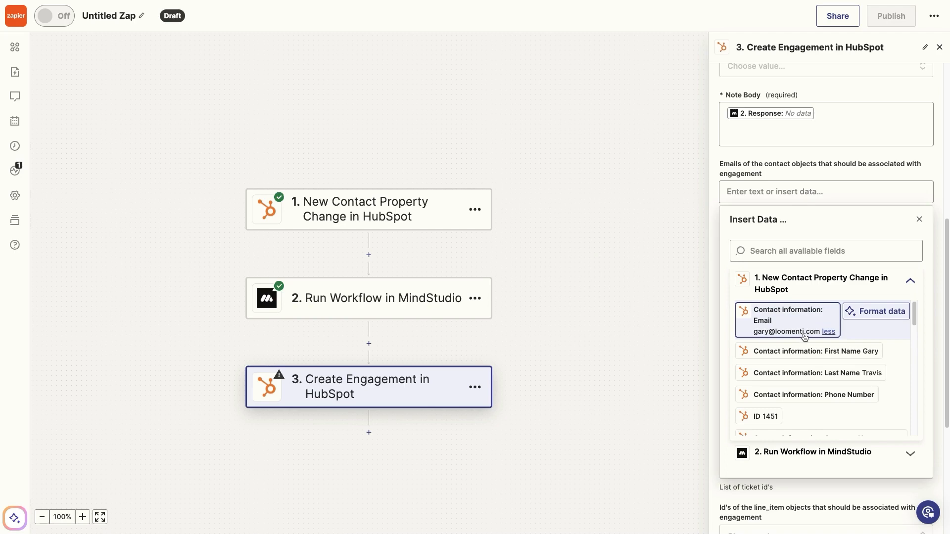
pyautogui.click(791, 324)
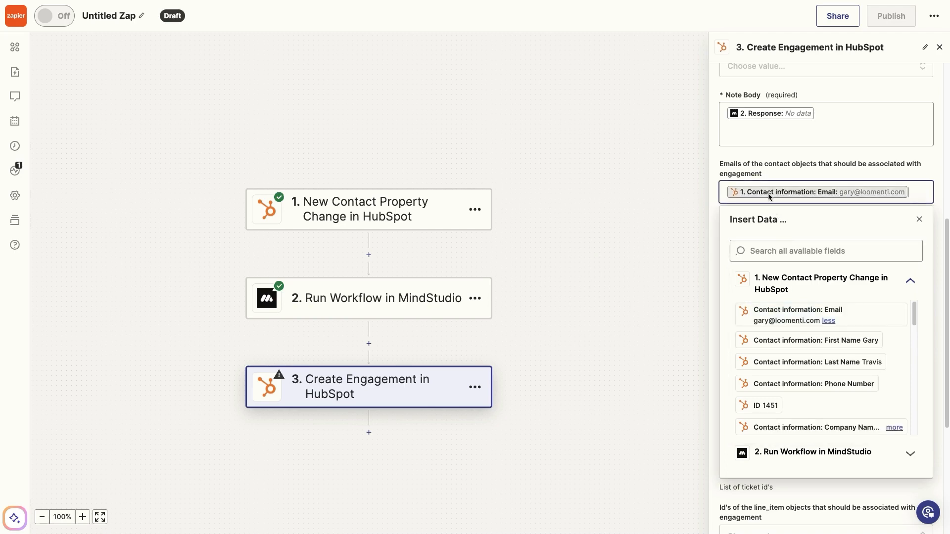
pyautogui.click(772, 173)
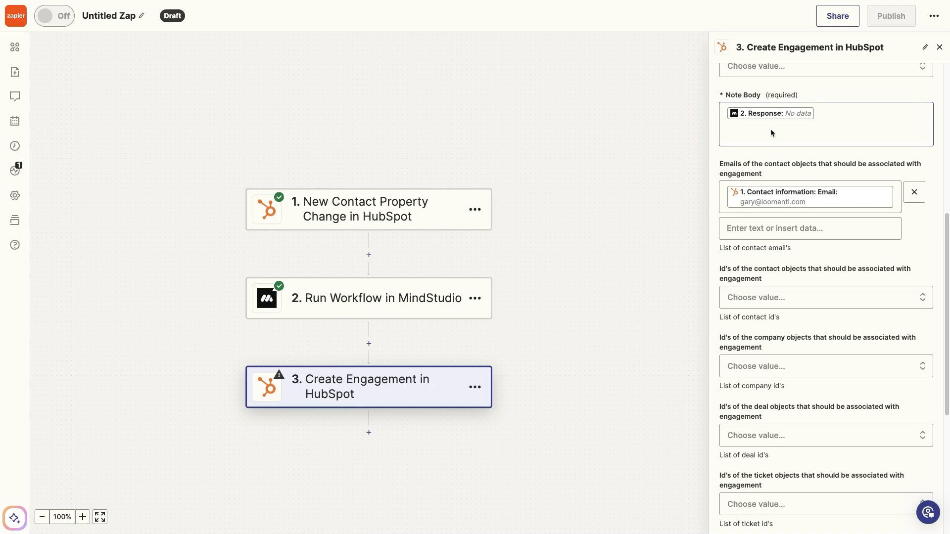
# - Continue past the action fields and test the Create Engagement step
pyautogui.scroll(-5, 770, 133)
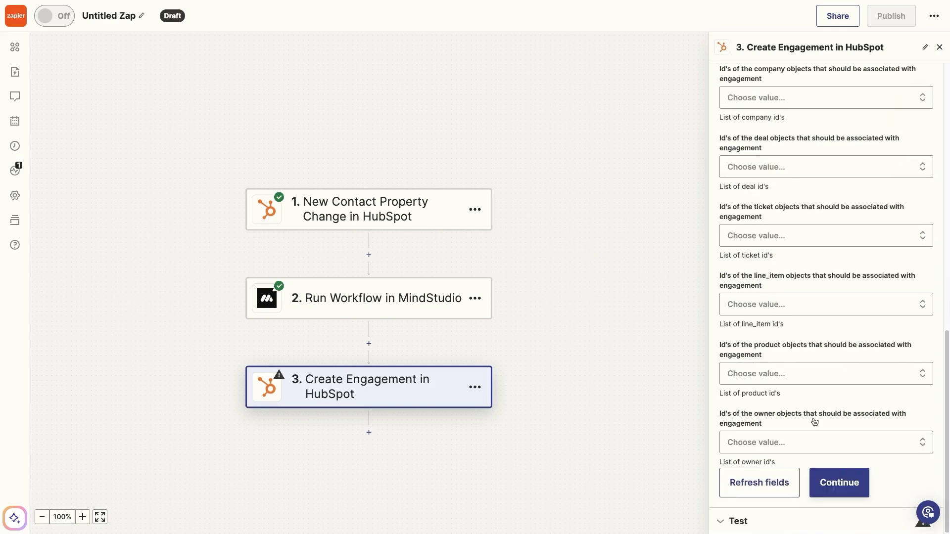
pyautogui.click(822, 475)
pyautogui.click(823, 497)
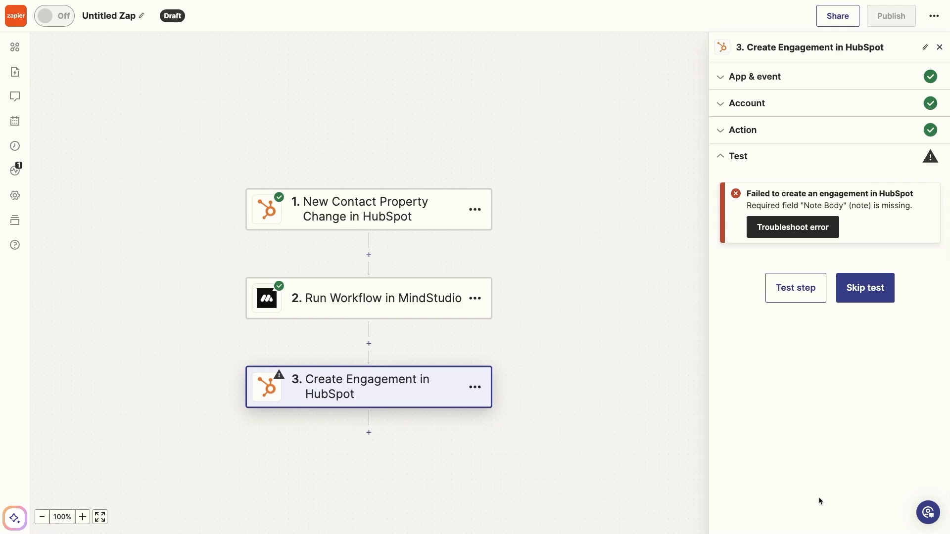
# - Add a period after the Response value in the Note Body and retest the Create Engagement step
pyautogui.click(760, 133)
pyautogui.scroll(-5, 786, 328)
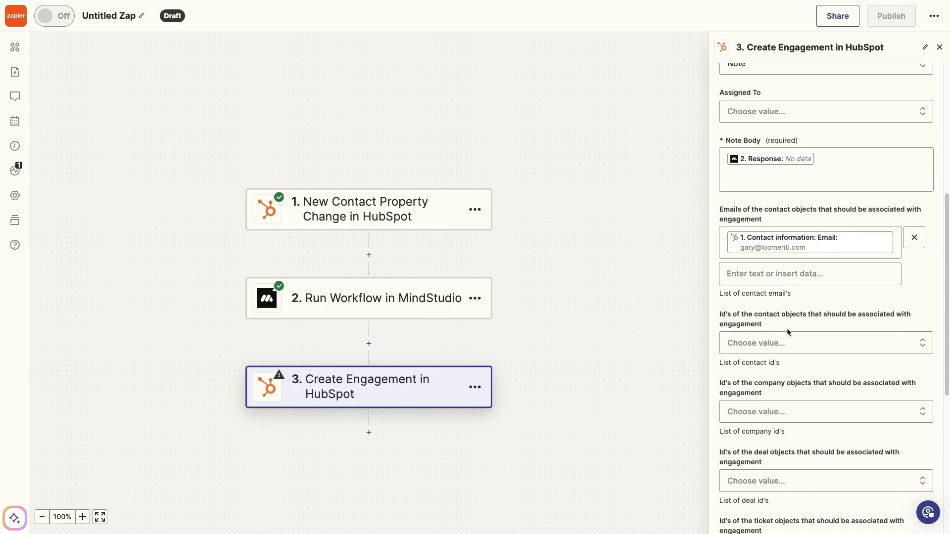
pyautogui.click(832, 168)
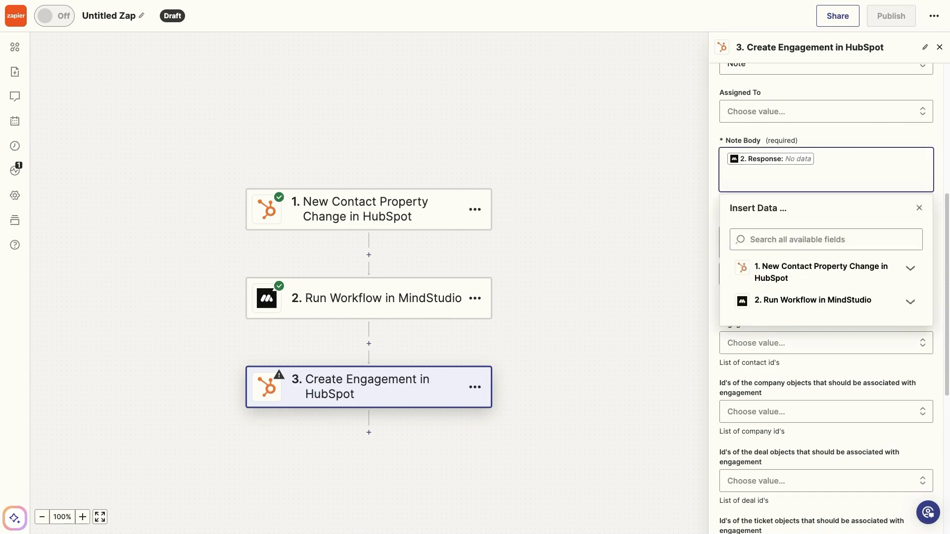
pyautogui.click(839, 144)
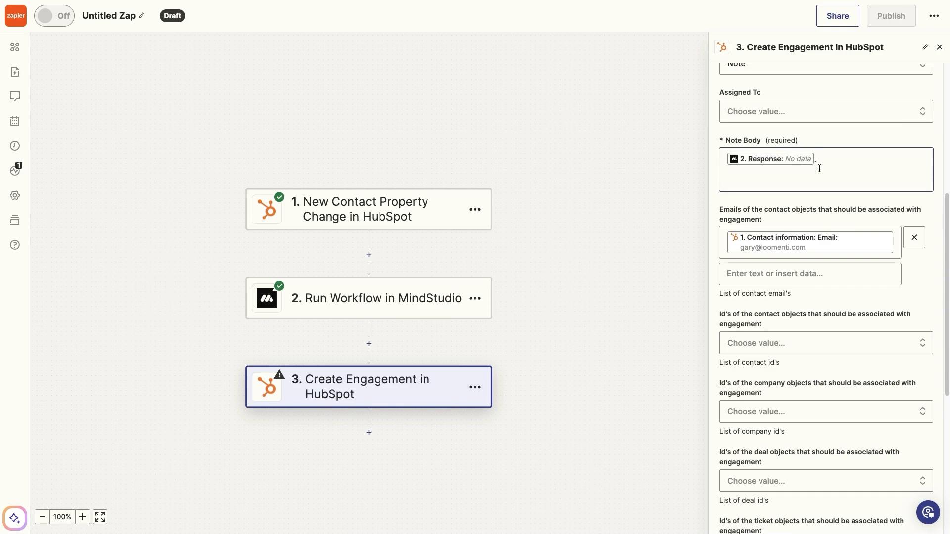
pyautogui.scroll(-6, 819, 168)
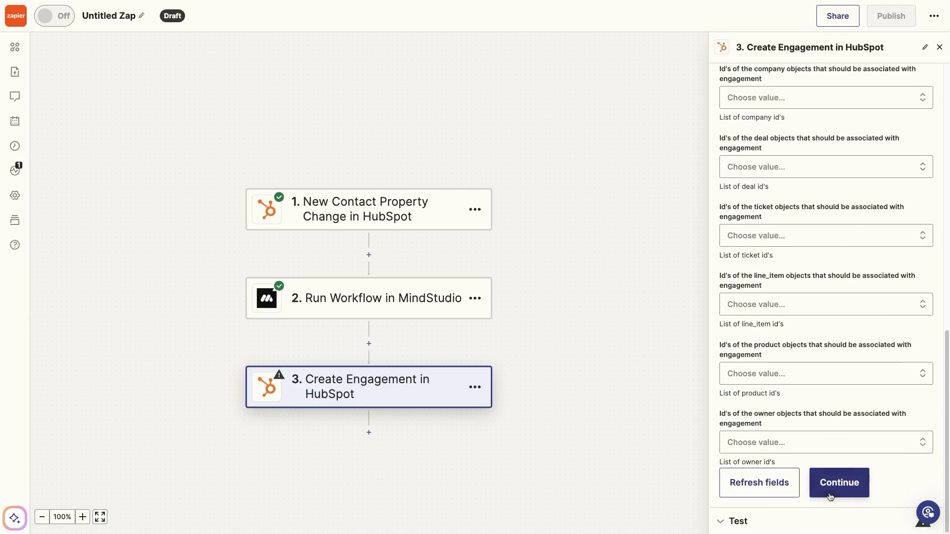
pyautogui.click(835, 491)
pyautogui.click(828, 502)
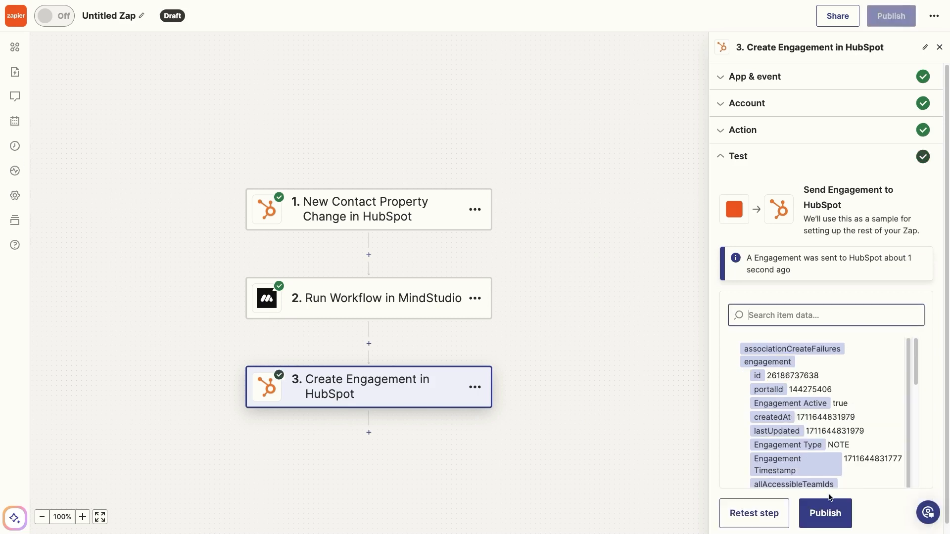
# - Rename the Zap to YT HS Summarizer and publish it
pyautogui.click(140, 18)
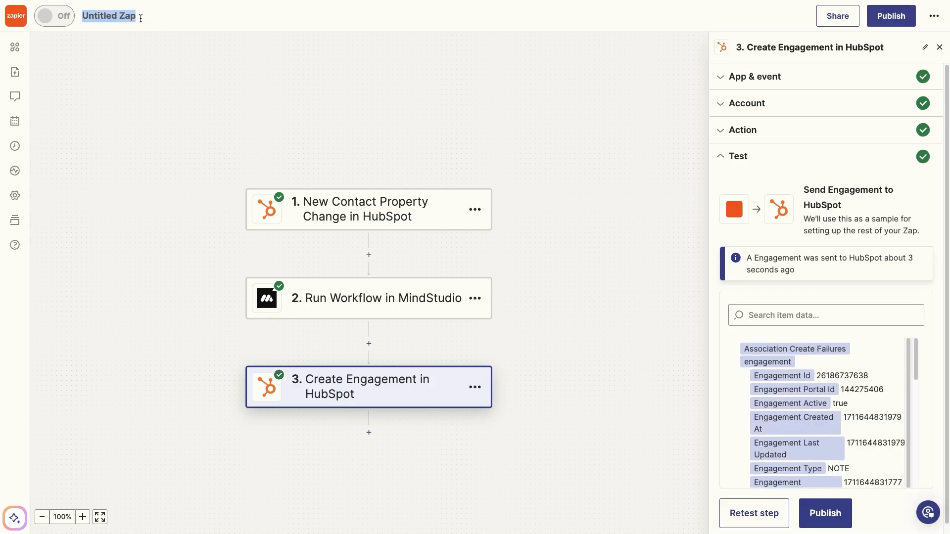
pyautogui.write('YT HS Summar')
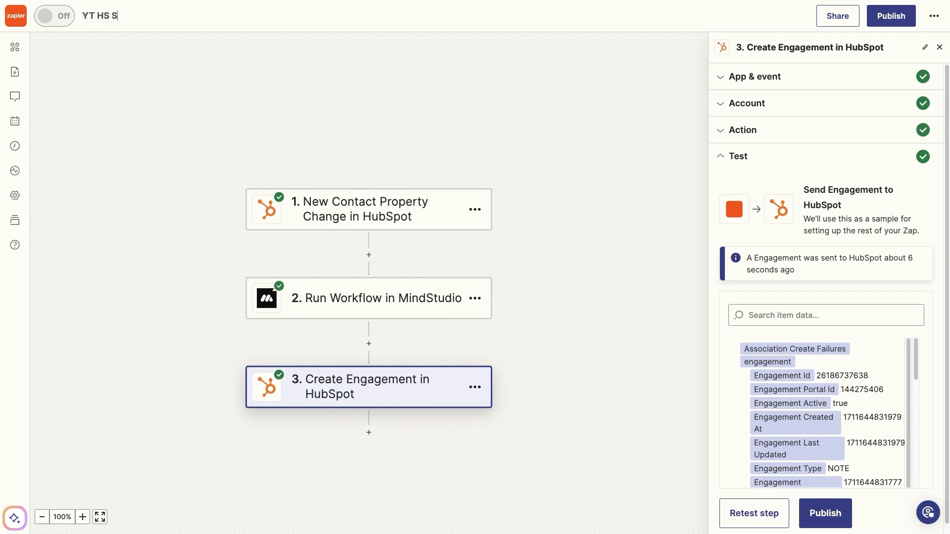
pyautogui.write('izer')
pyautogui.click(823, 504)
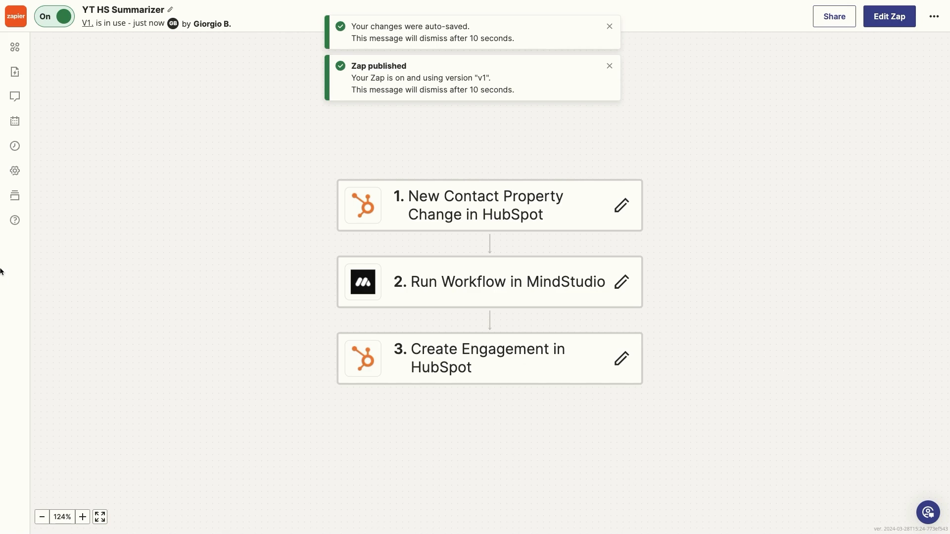
# - Switch to the HubSpot contacts and copy the Meeting Transcript (MindStudio) text from the second contact in the list
pyautogui.moveTo(1, 270)
pyautogui.click(49, 95)
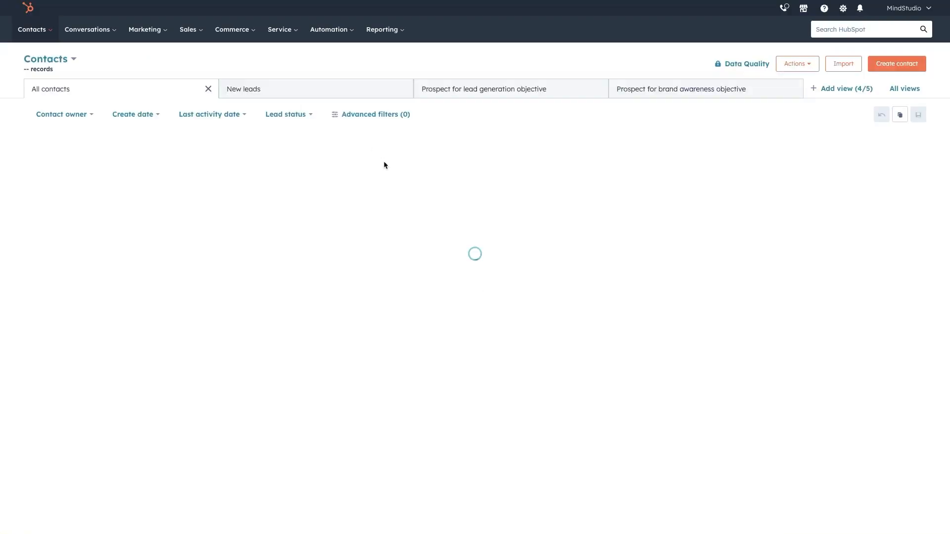
pyautogui.click(102, 211)
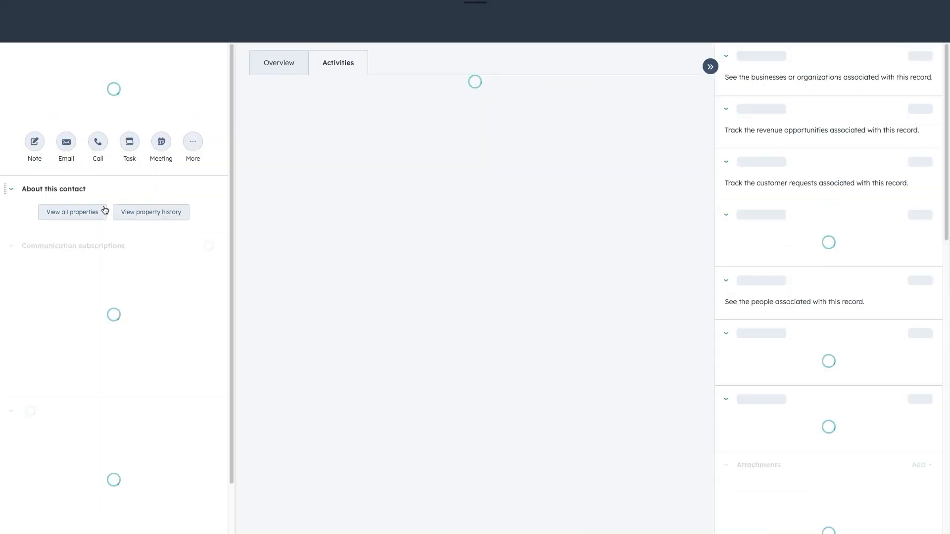
pyautogui.scroll(-2, 135, 249)
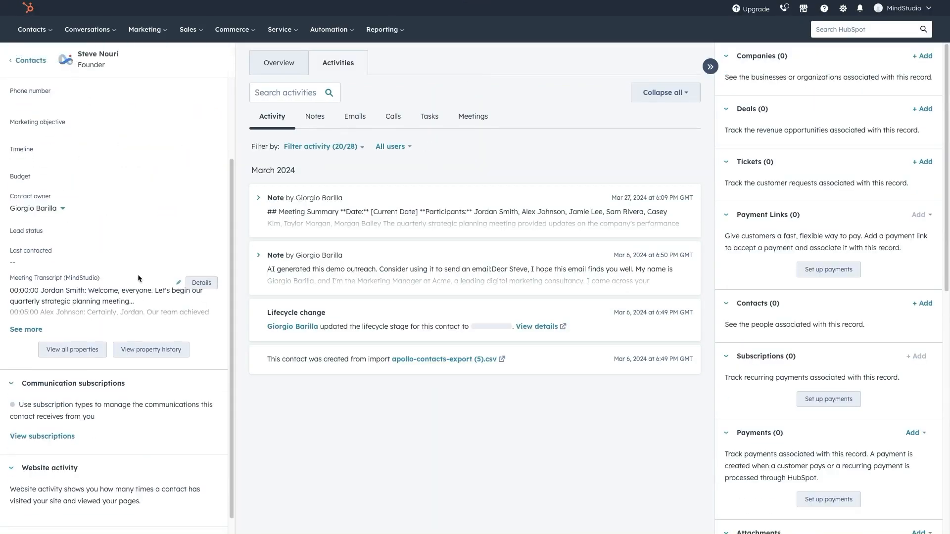
pyautogui.tripleClick(134, 305)
# - Return to the contact list and open the record of the VP & Chief AI Scientist at Meta at its Meeting Transcript property
pyautogui.click(30, 60)
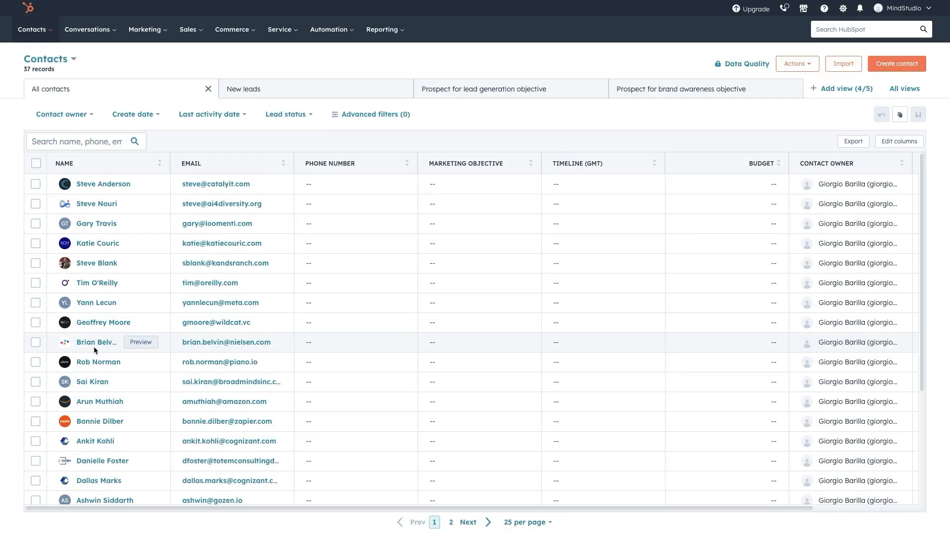
pyautogui.click(106, 306)
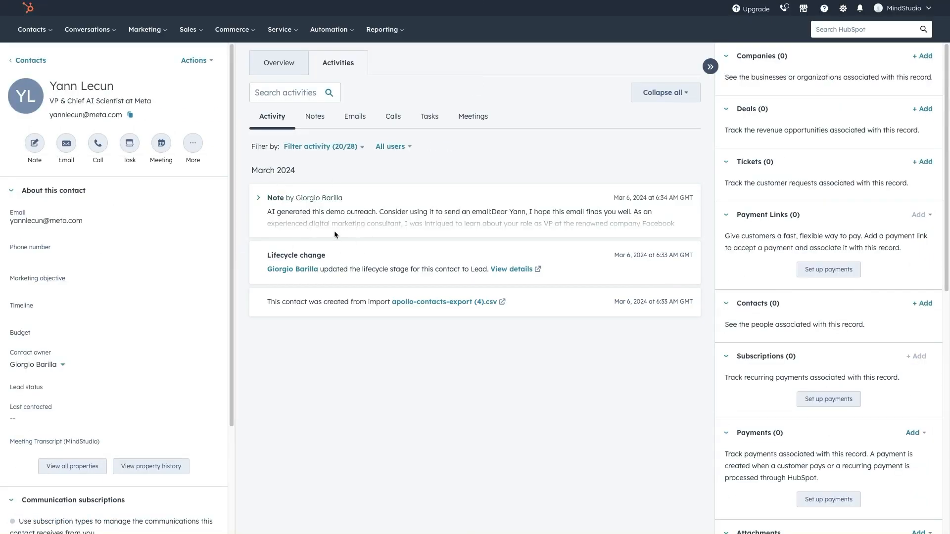
pyautogui.scroll(-3, 114, 321)
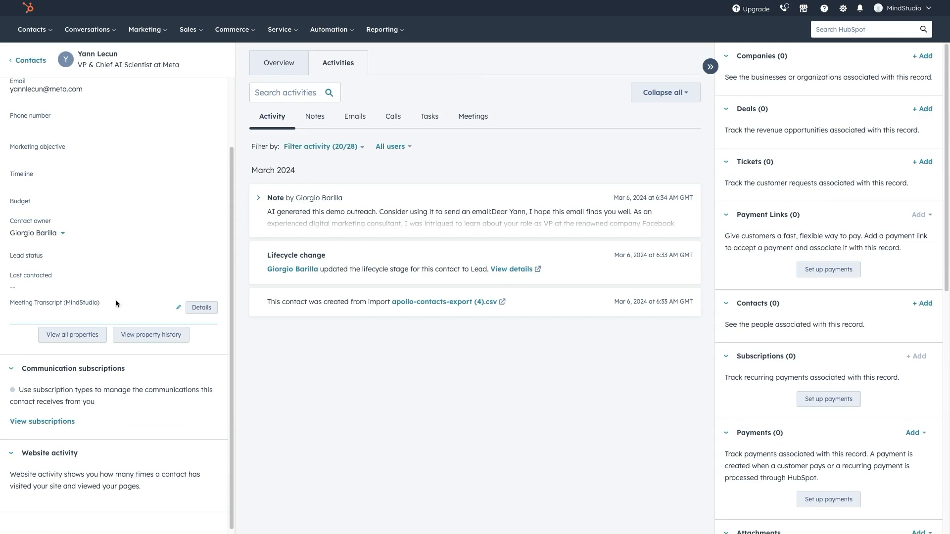
# - Search all of the contact's properties for mindstudio to check the Meeting Transcript property, and return to the record
pyautogui.click(132, 311)
pyautogui.click(85, 335)
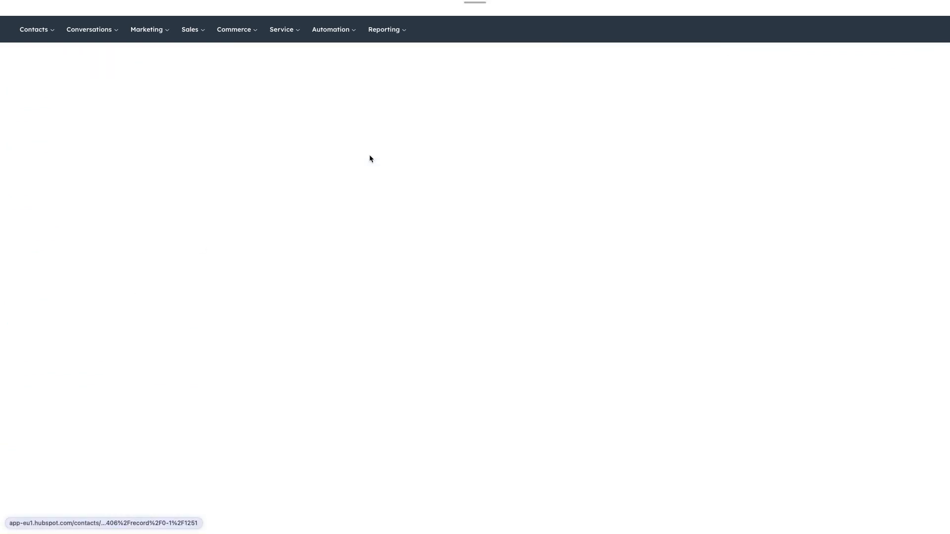
pyautogui.click(394, 183)
pyautogui.write('mindstudio')
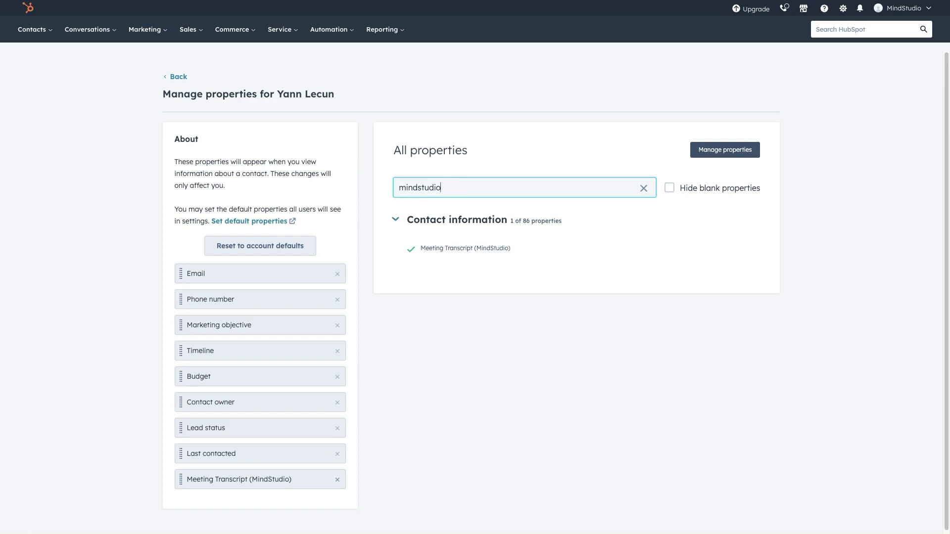
pyautogui.moveTo(615, 239)
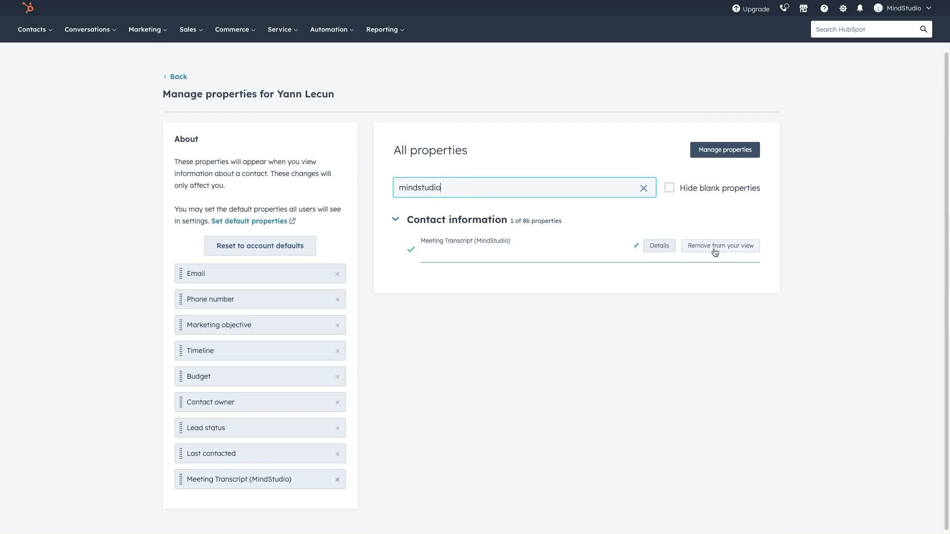
pyautogui.click(179, 77)
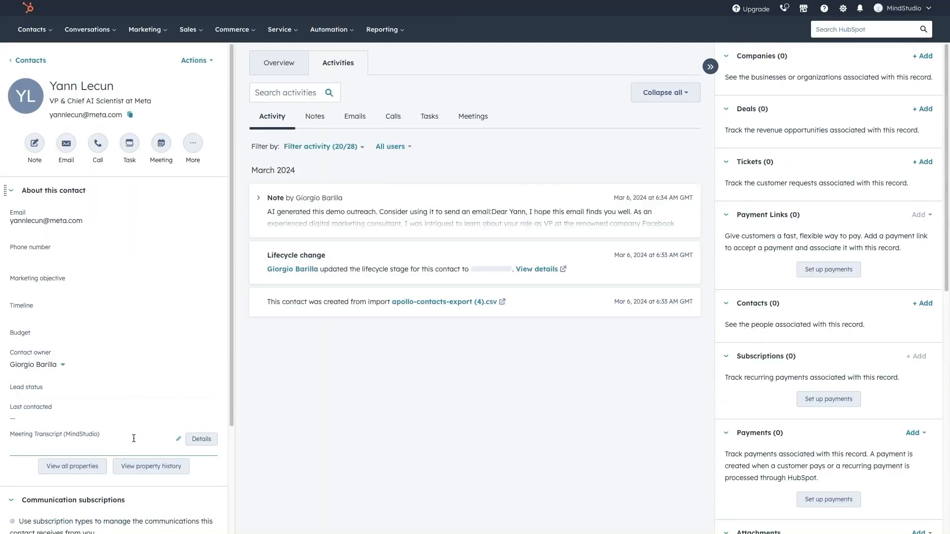
# - Paste the copied transcript into the contact's Meeting Transcript (MindStudio) property and save the change
pyautogui.click(134, 438)
pyautogui.hotkey('ctrl', 'v')
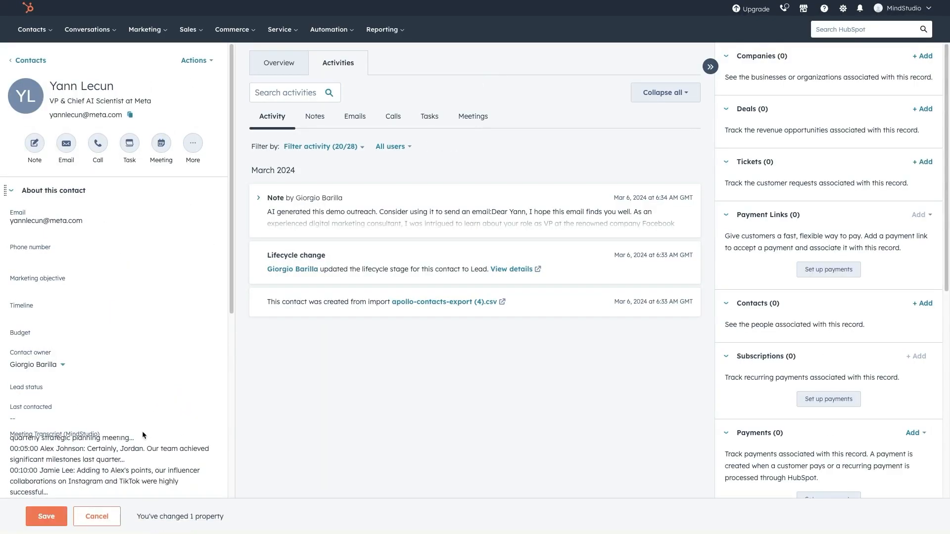
pyautogui.click(46, 516)
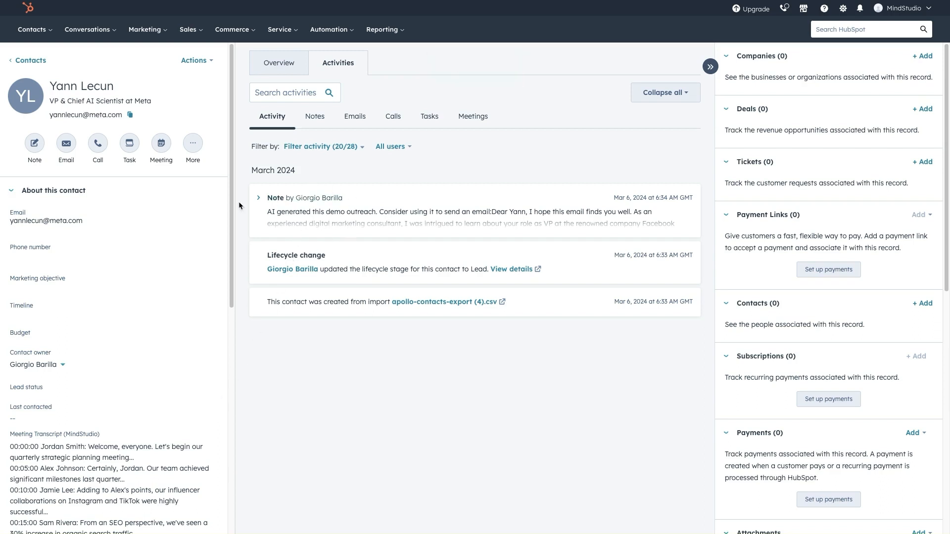
# - Switch to the YT_Meeting_Summarizer project in MindStudio, refresh its Debugger thread list and open the newest thread's log
pyautogui.moveTo(4, 188)
pyautogui.click(31, 134)
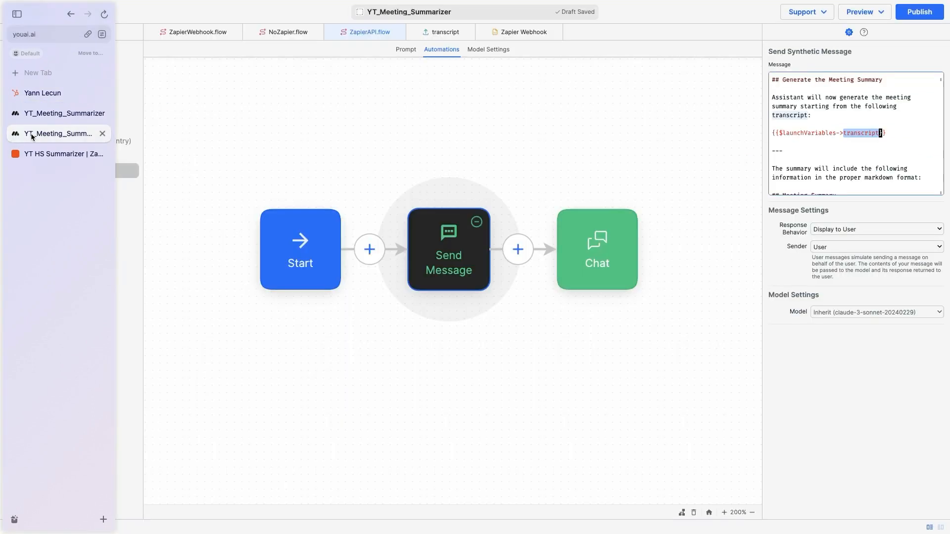
pyautogui.click(100, 33)
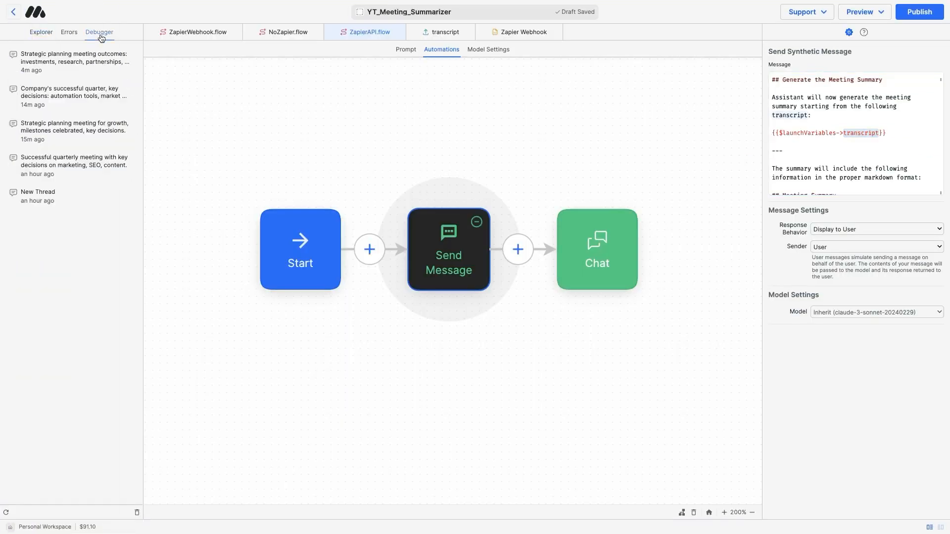
pyautogui.moveTo(3, 39)
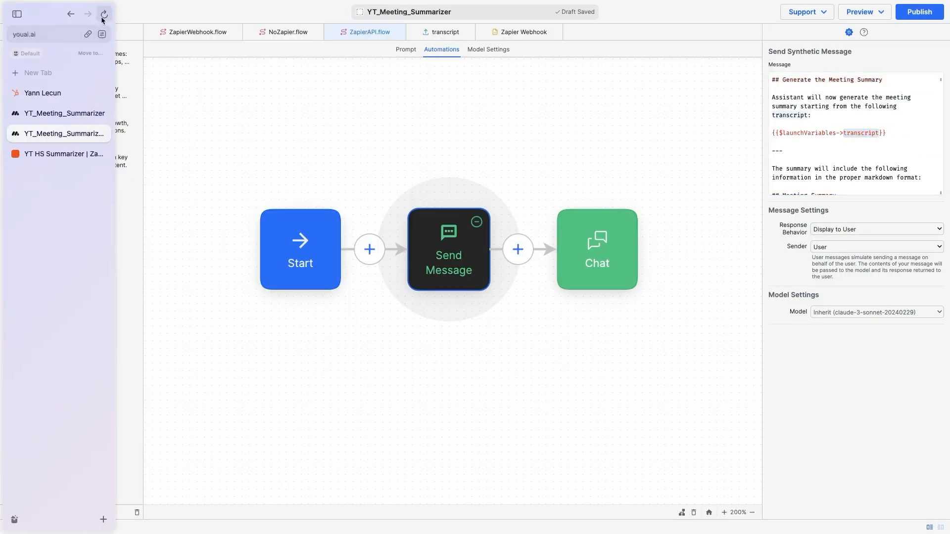
pyautogui.click(104, 14)
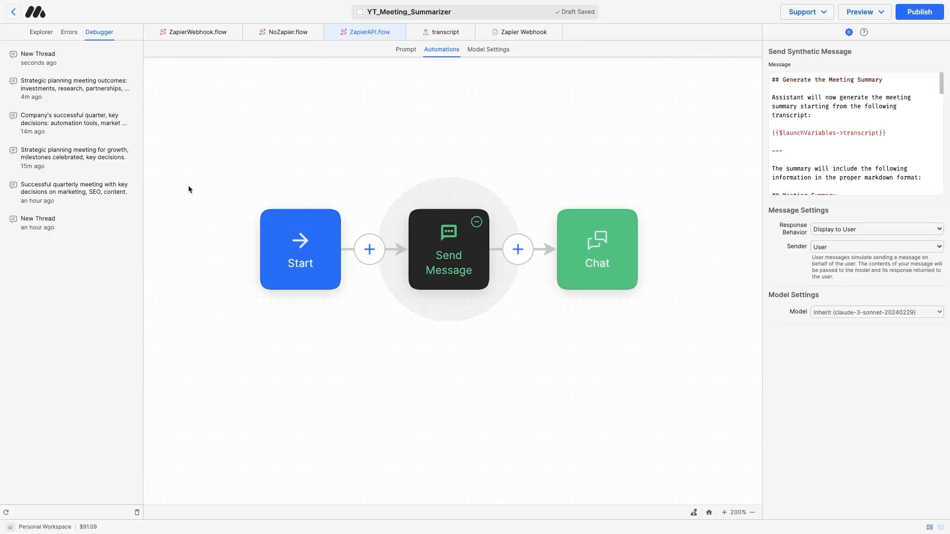
pyautogui.click(99, 71)
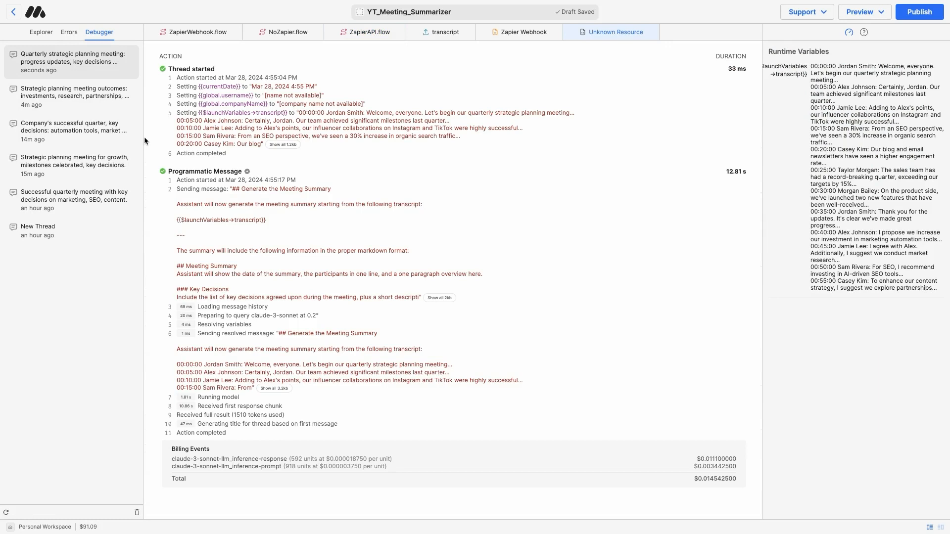
# - Show the full resolved message in the thread's Programmatic Message action and review the log through to the billing events
pyautogui.moveTo(173, 220); pyautogui.dragTo(266, 223)
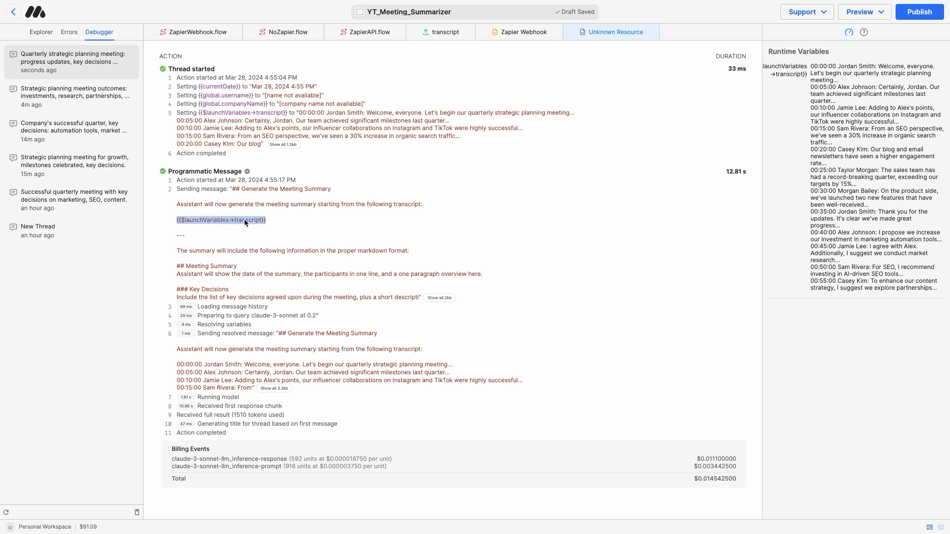
pyautogui.click(277, 388)
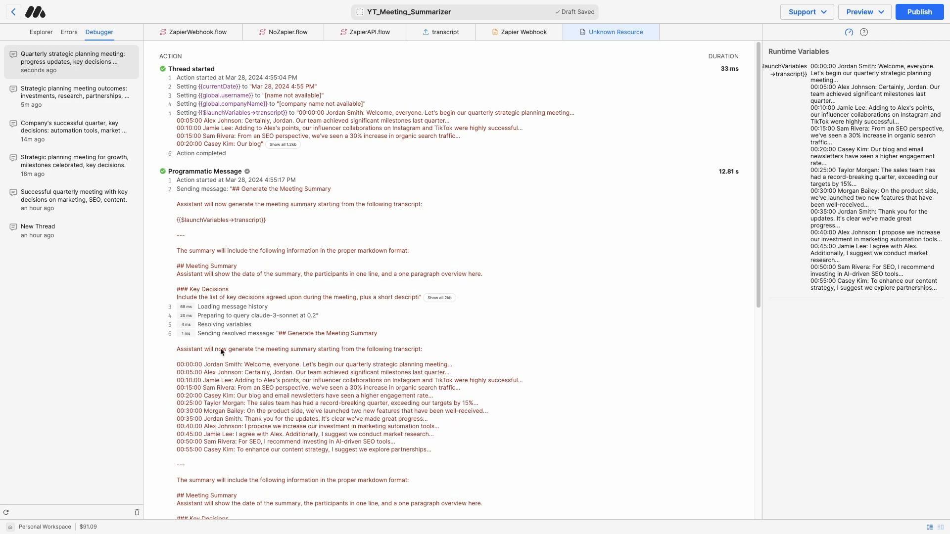
pyautogui.scroll(-8, 244, 363)
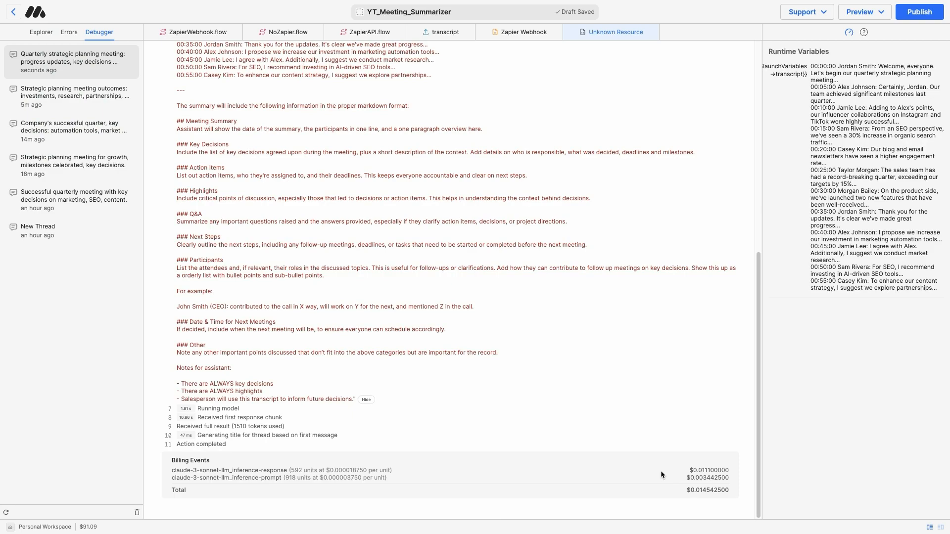
# - Switch back to the HubSpot contact record, reload it and open the newest Meeting Summary note to read its full formatted text
pyautogui.moveTo(2, 155)
pyautogui.click(55, 153)
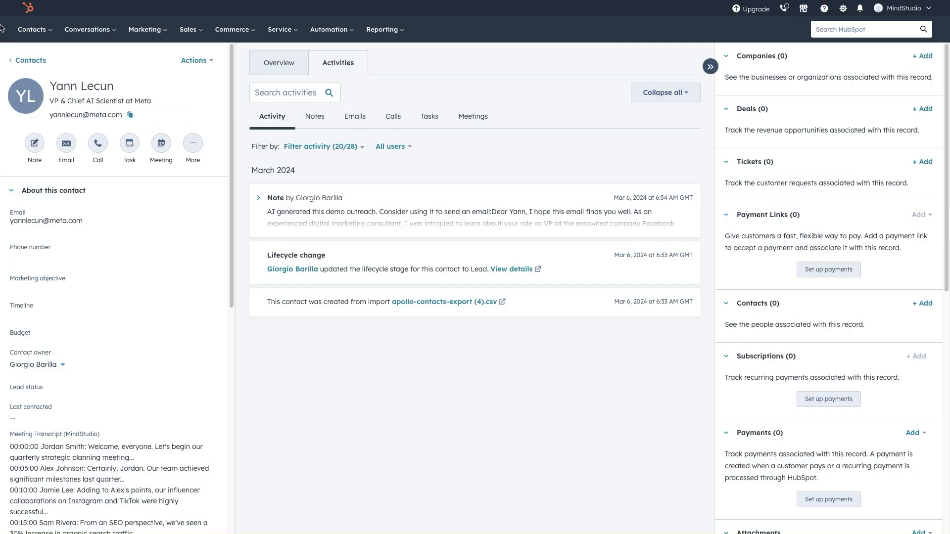
pyautogui.moveTo(2, 28)
pyautogui.click(103, 19)
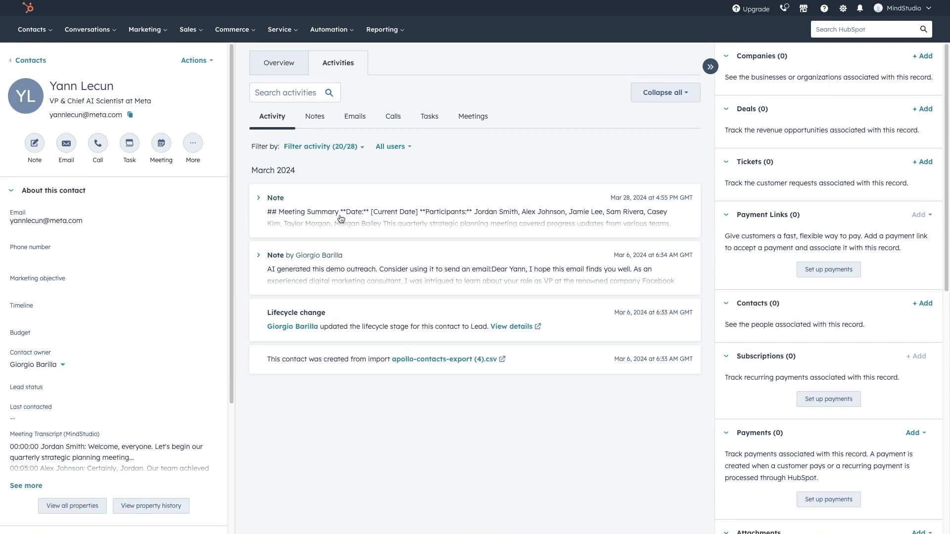
pyautogui.click(626, 210)
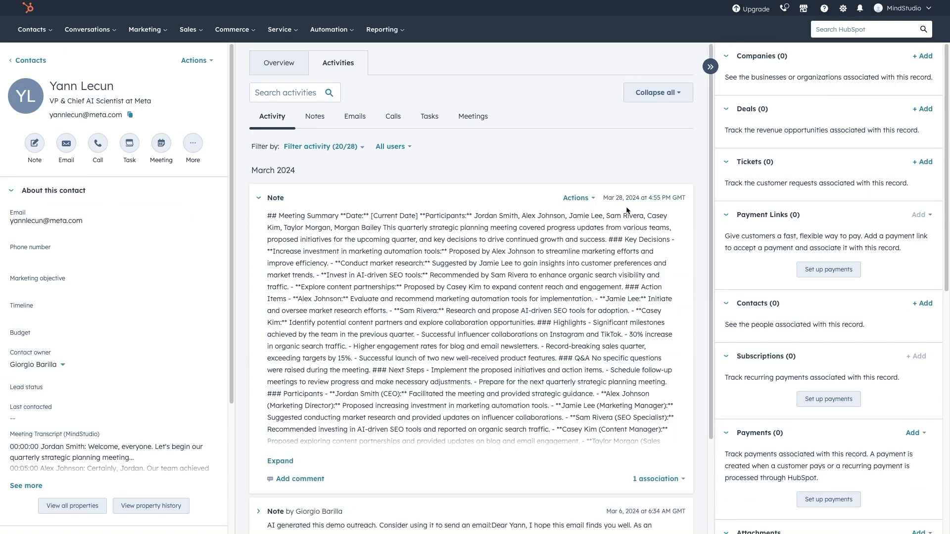
pyautogui.click(589, 272)
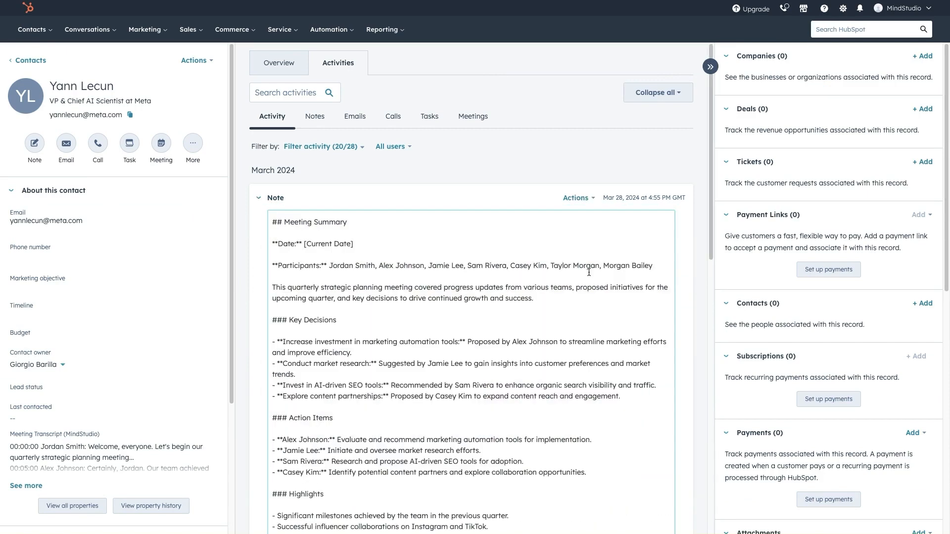